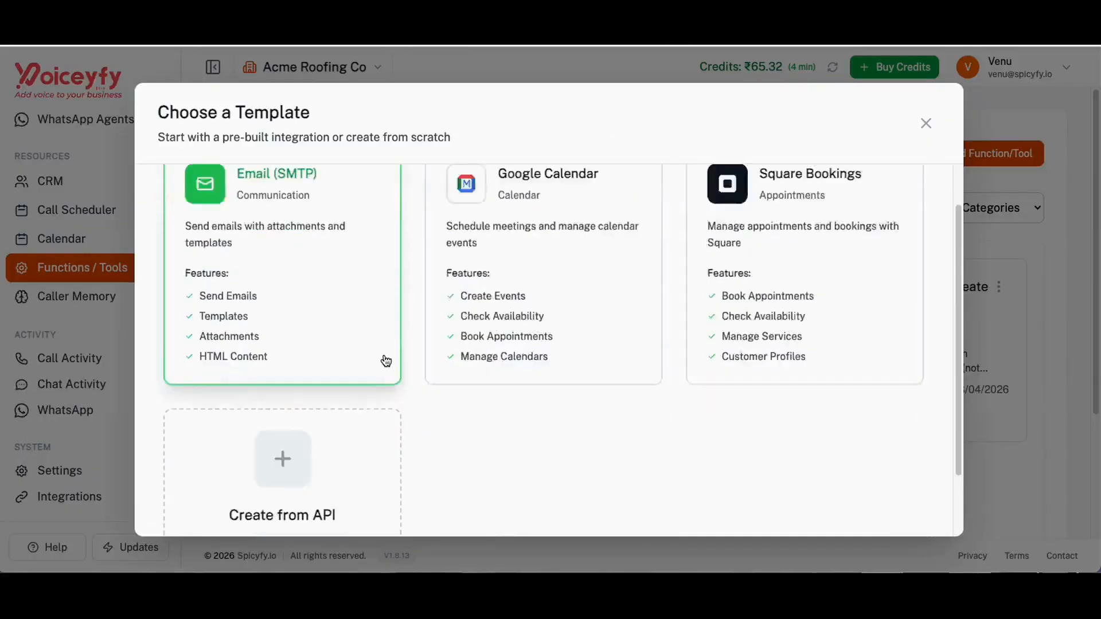
Step: Start a custom function from an API, name it get_repo_stats, and describe it as fetching live GitHub repository stats for popularity, activity and maintenance questions
click(325, 398)
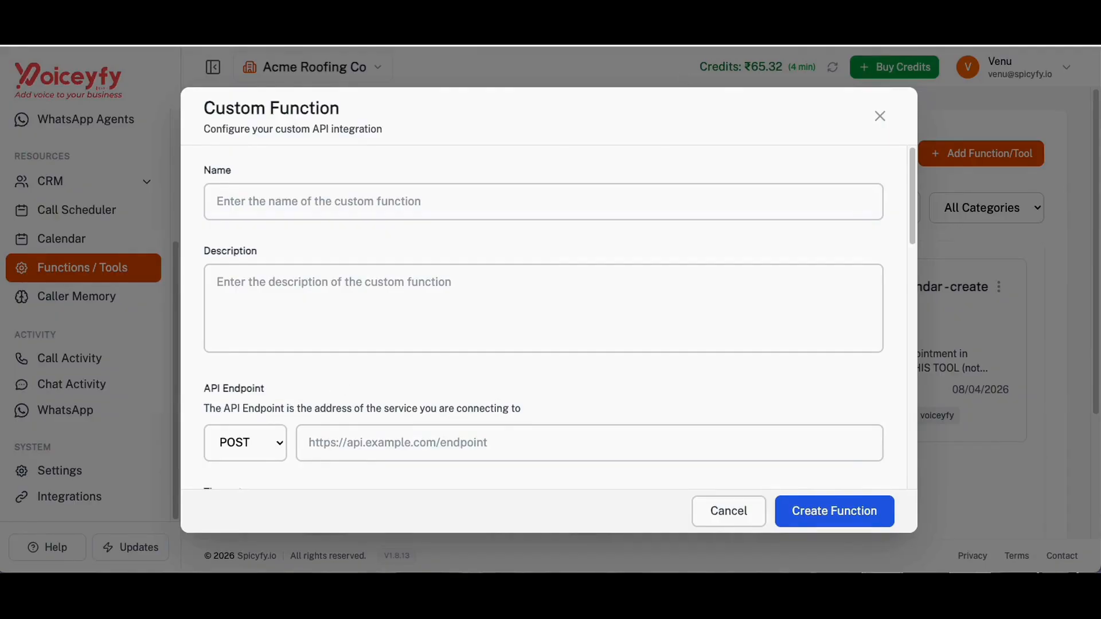
click(293, 205)
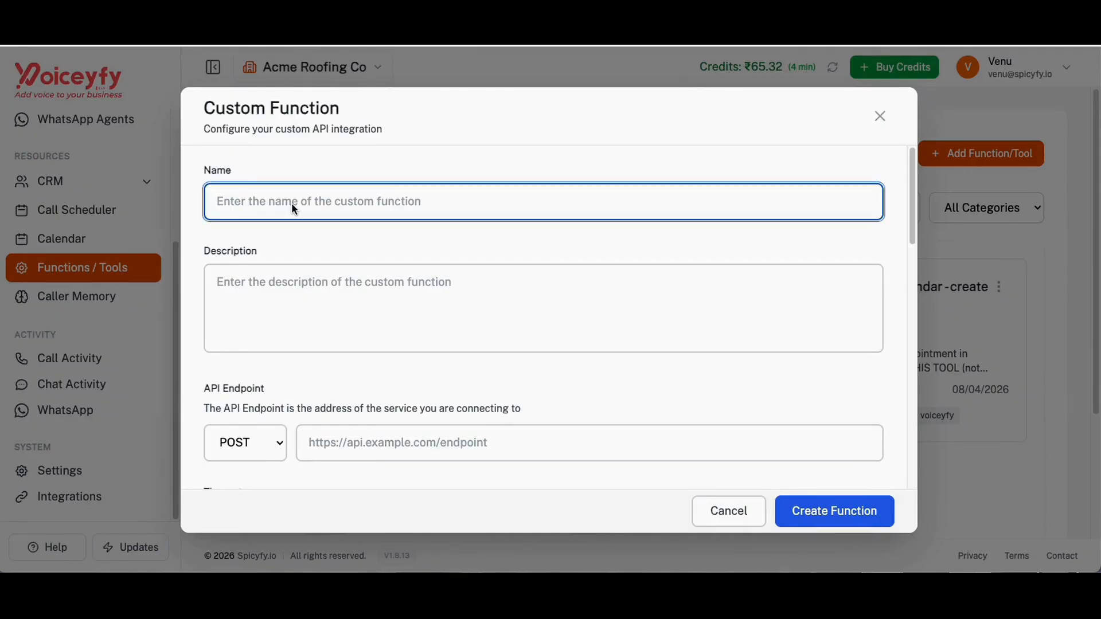
text(get_d)
key(BackSpace)
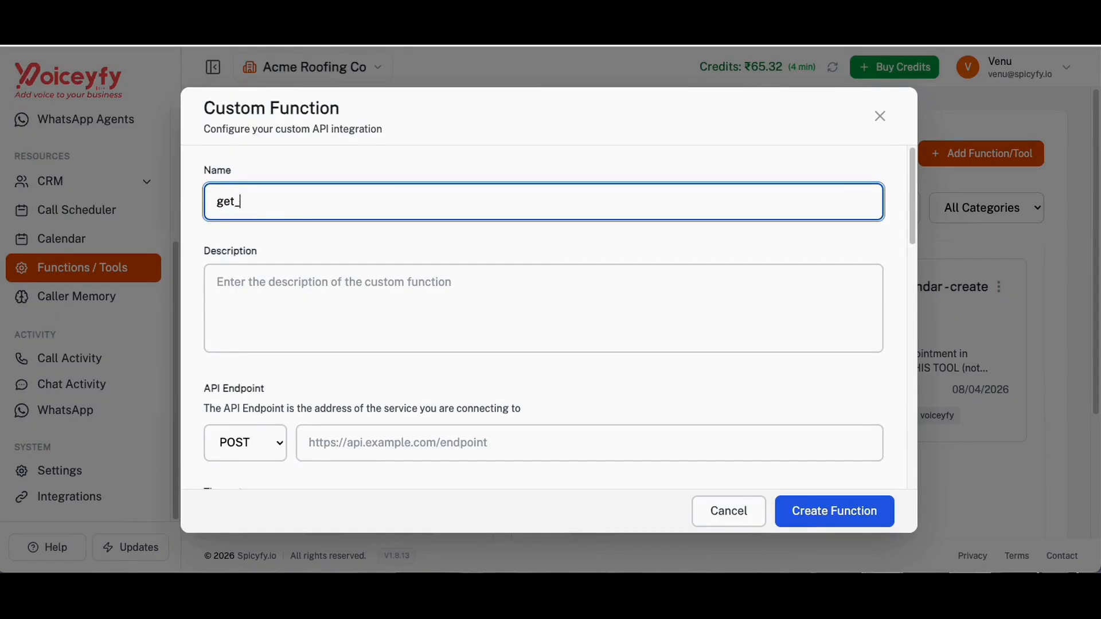
text(repo_stats)
click(246, 285)
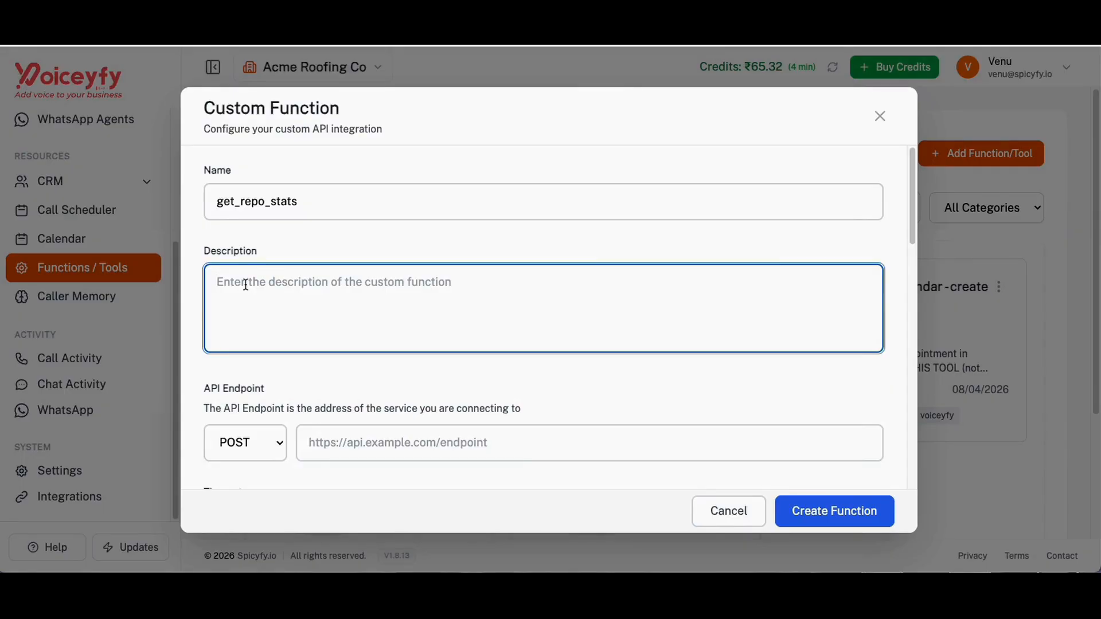
text(Get live stats for a GitHub repository — stars, forks, open issues, primary language, licence, and last push date. Use when the user asks how popular, active, or well-maintained a repository is.)
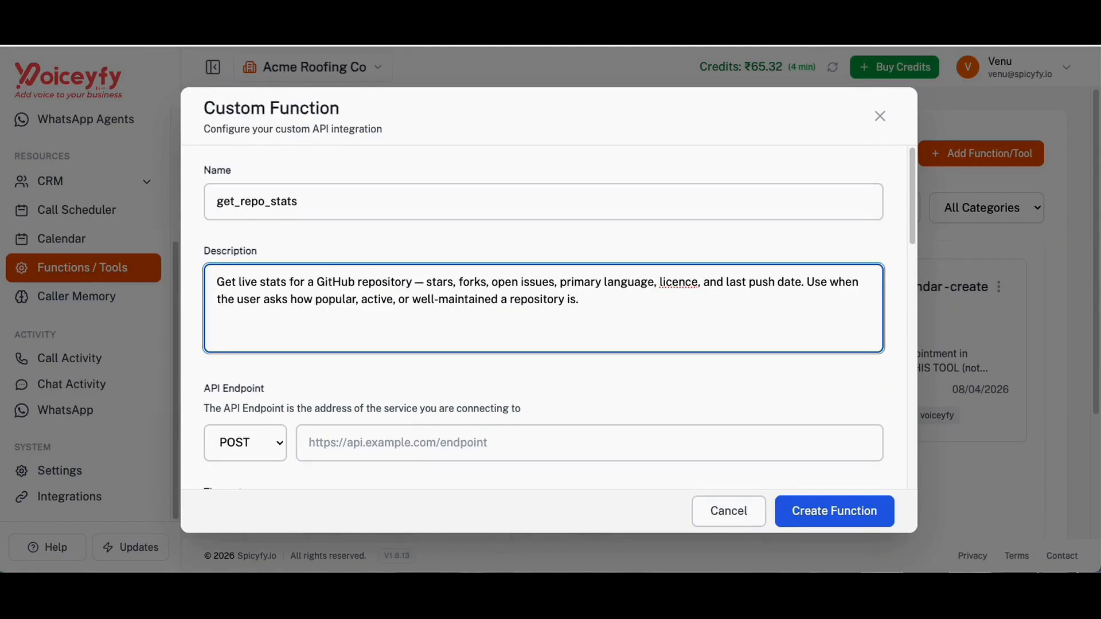
click(411, 447)
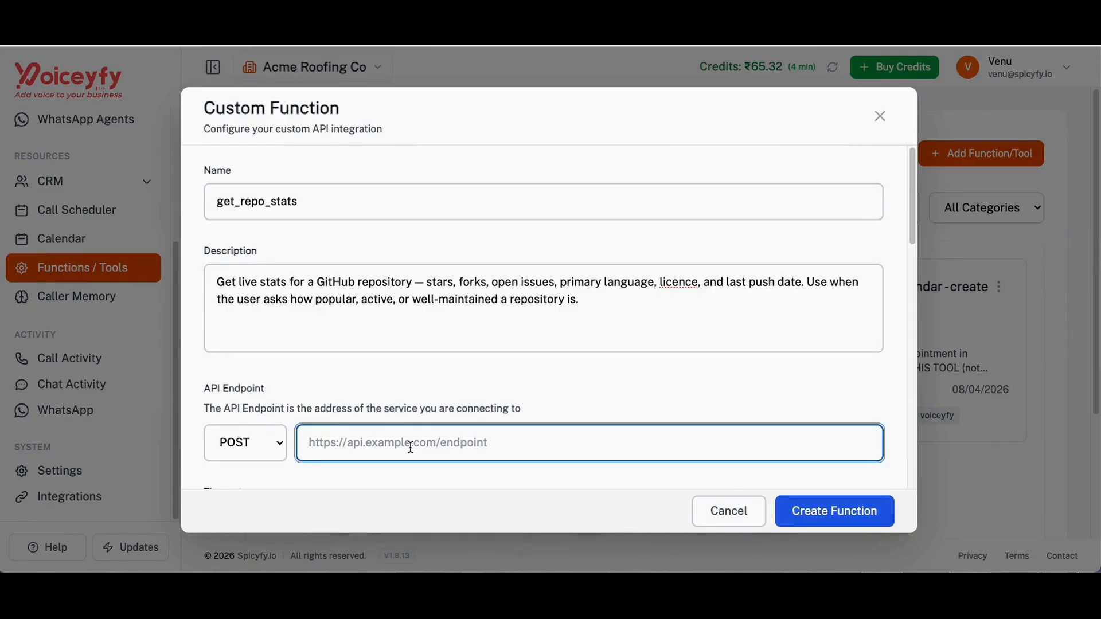
text(https://api.github.com/repos/{owner}/{repo})
click(241, 442)
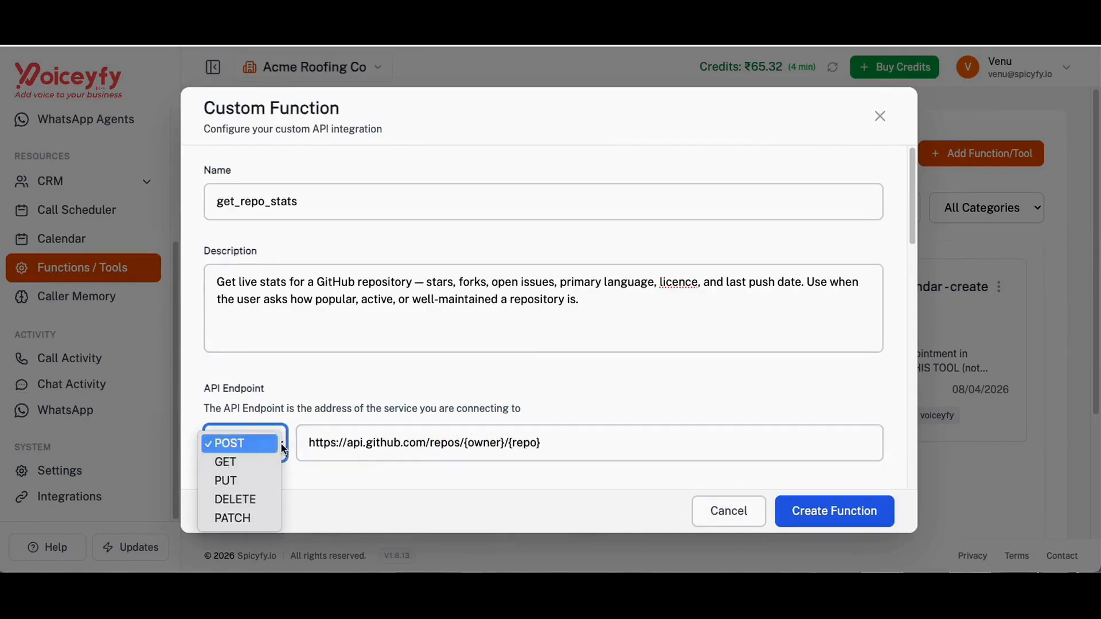
click(226, 459)
Step: Define the request's Accept header with the value application/vnd.github+json
scroll(424, 375, down, 1)
scroll(424, 375, down, 4)
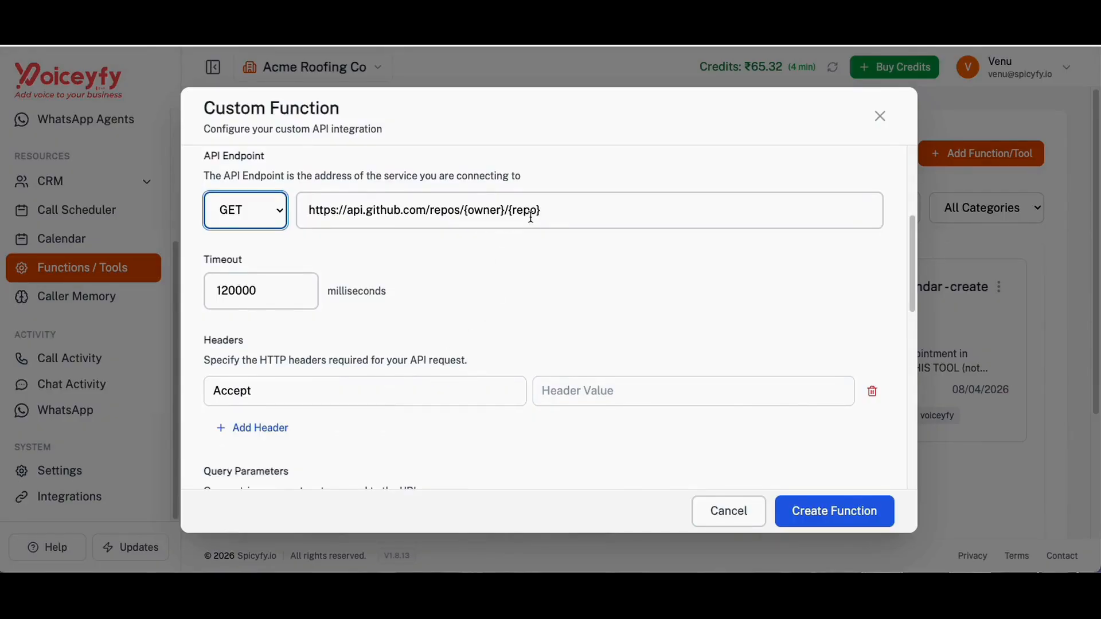
click(2, 361)
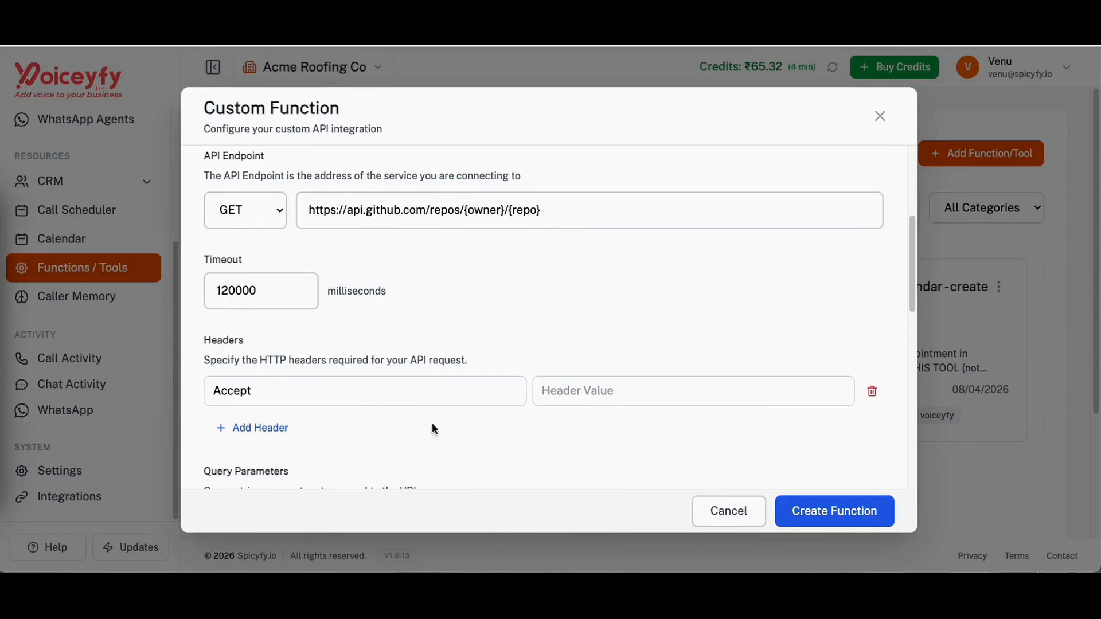
click(590, 391)
text(application/vnd.github+json)
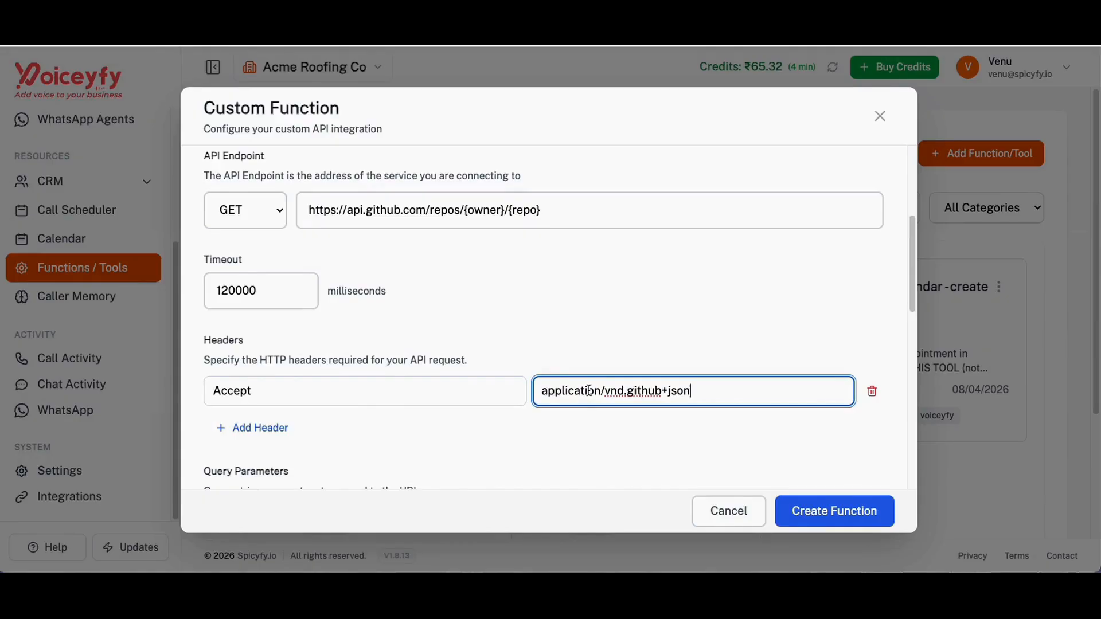
Step: Enter a JSON parameter schema of type object with required string properties owner and repo, including descriptions with examples vercel and next.js
scroll(606, 390, down, 2)
scroll(605, 391, down, 2)
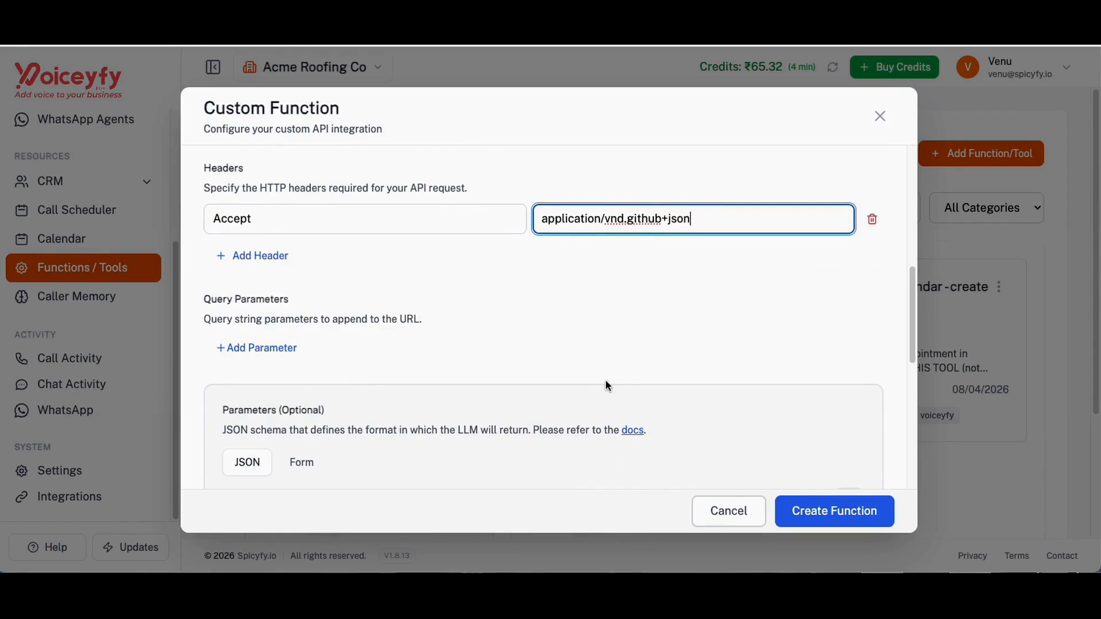
scroll(479, 263, down, 8)
scroll(480, 265, up, 1)
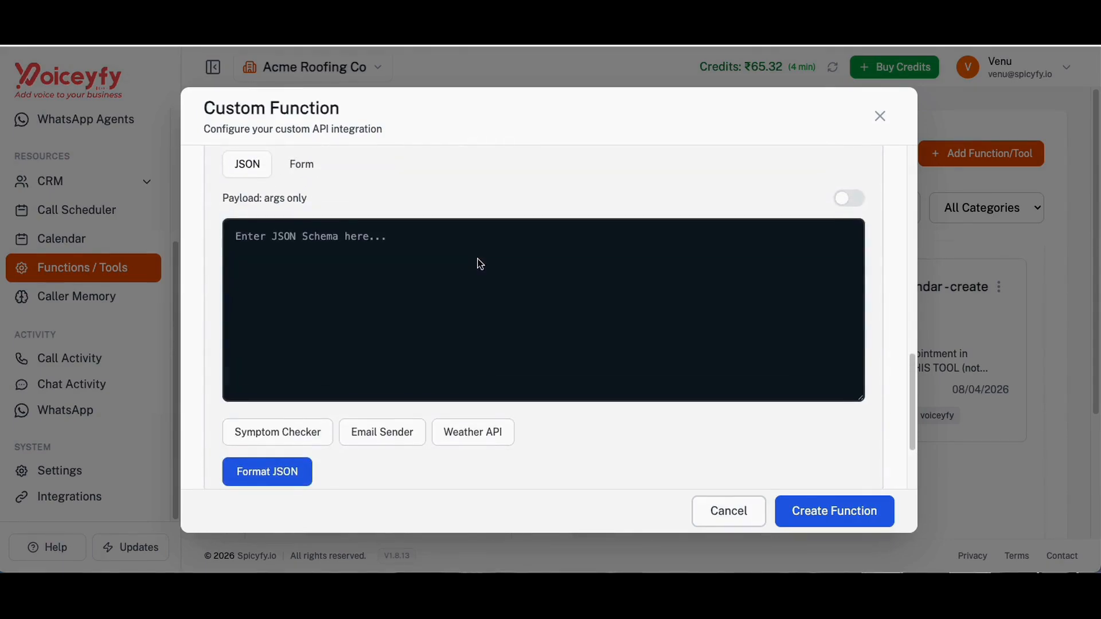
click(480, 264)
text({   "type": "object",   "properties": {     "owner": { "type": "string", "description": "GitHub org or user, e.g. \"vercel\"" },     "repo":  { "type": "string", "description": "Repository name, e.g. \"next.js\"" }   },   "required": ["owner", "repo"] })
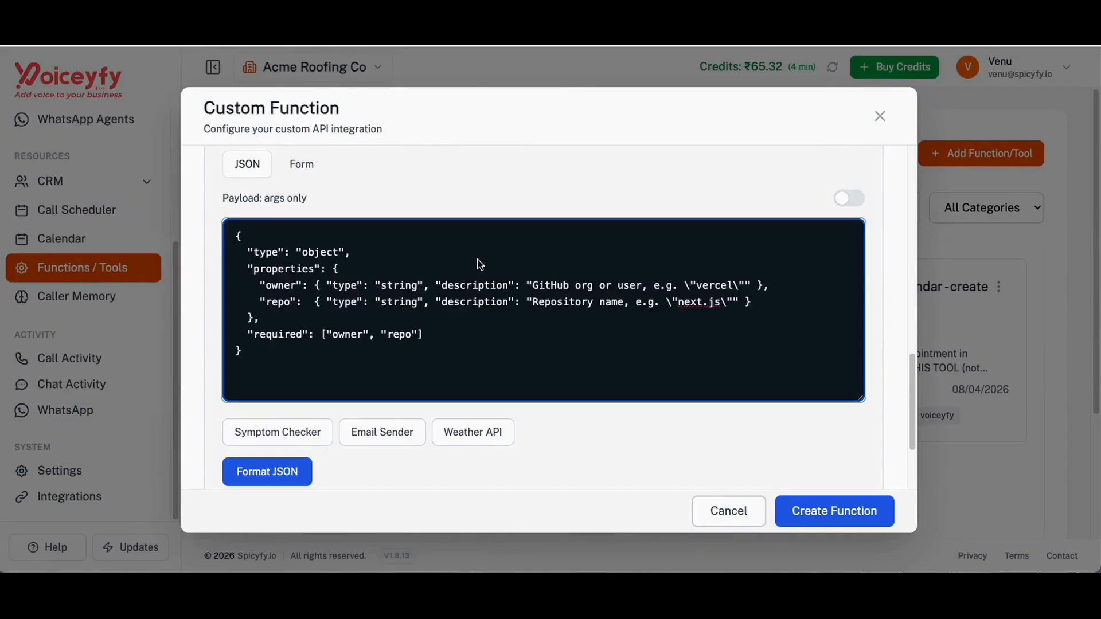
Step: Review the owner and repo definitions in the parameter schema against the endpoint, and create the function
scroll(499, 278, up, 8)
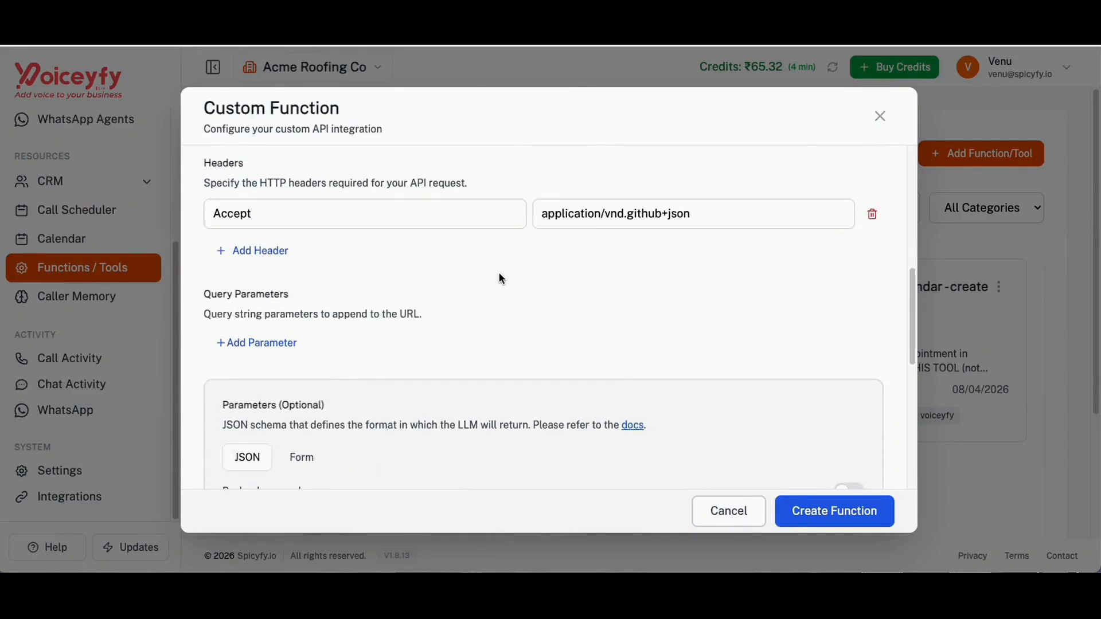
scroll(499, 278, up, 3)
double_click(477, 279)
scroll(479, 316, down, 8)
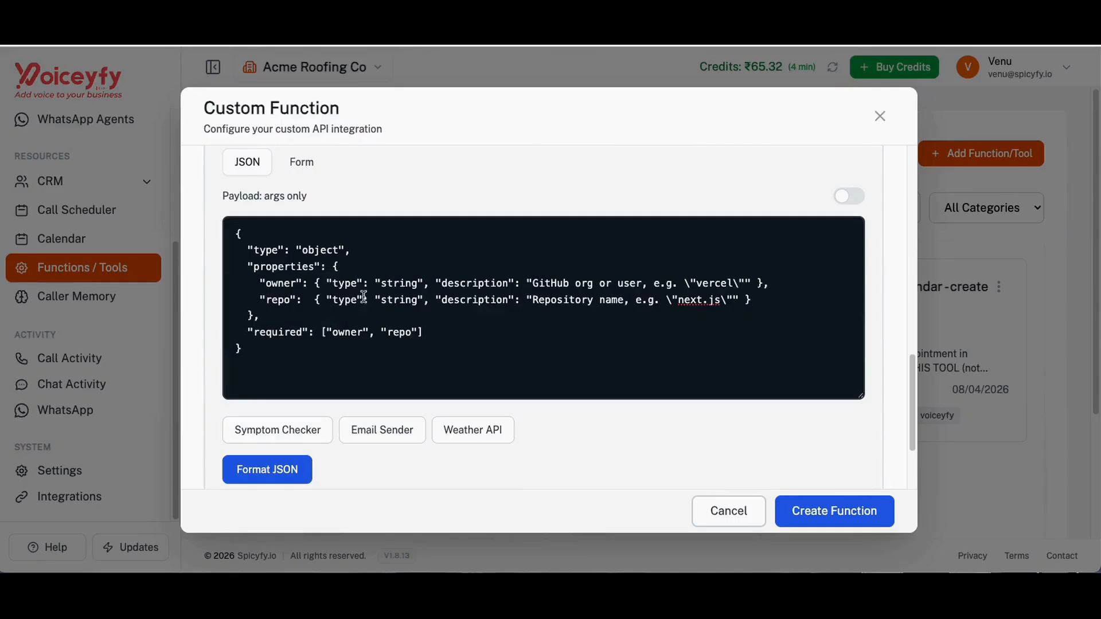
double_click(282, 284)
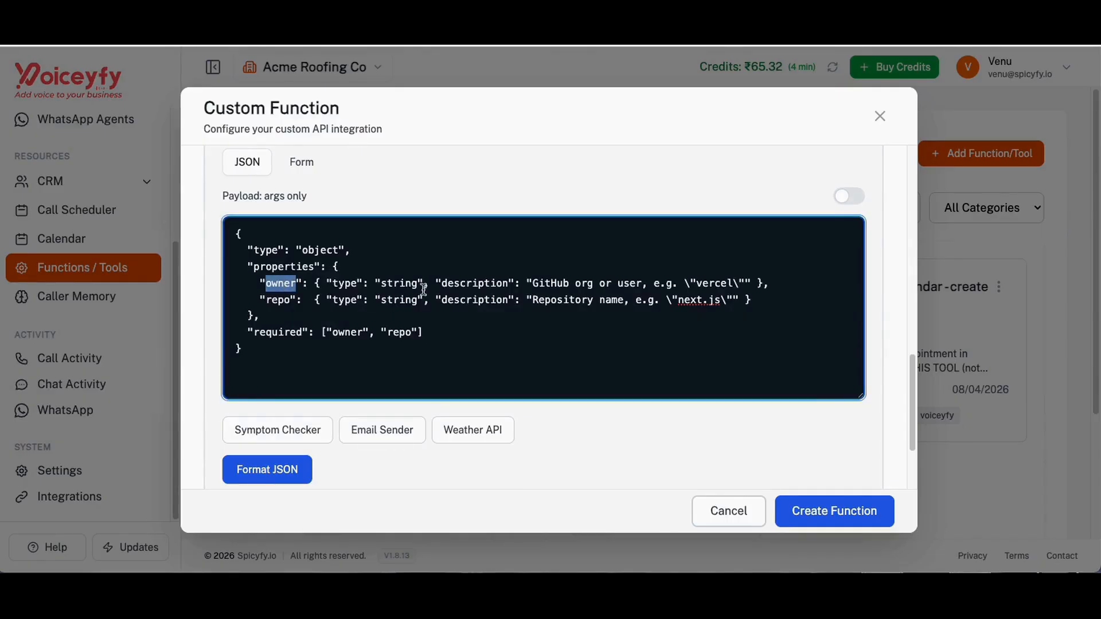
double_click(559, 282)
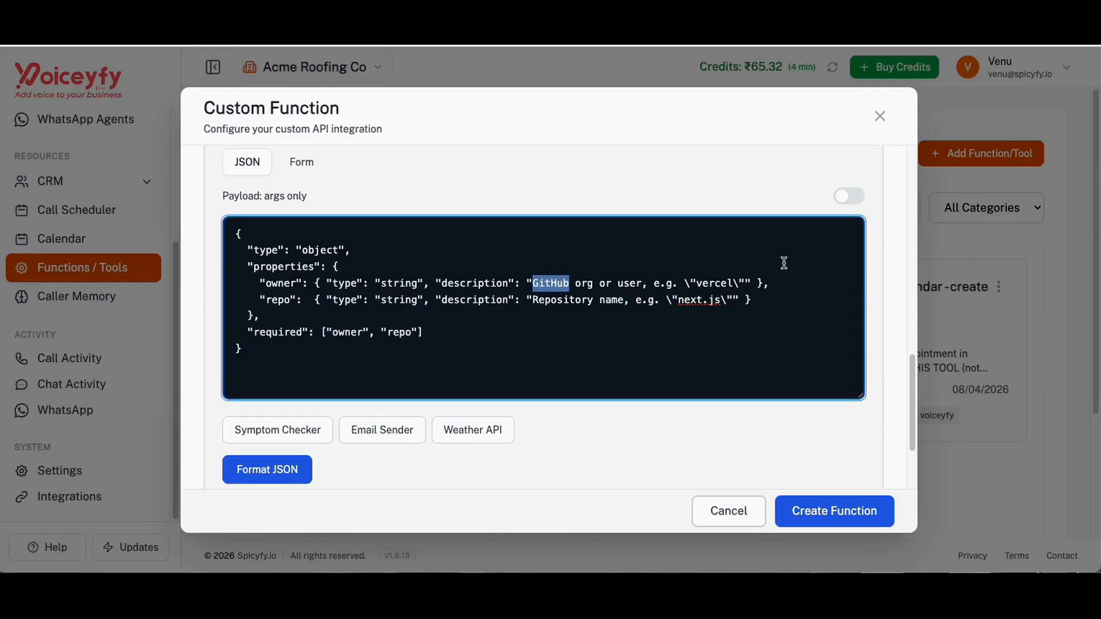
double_click(715, 285)
double_click(697, 300)
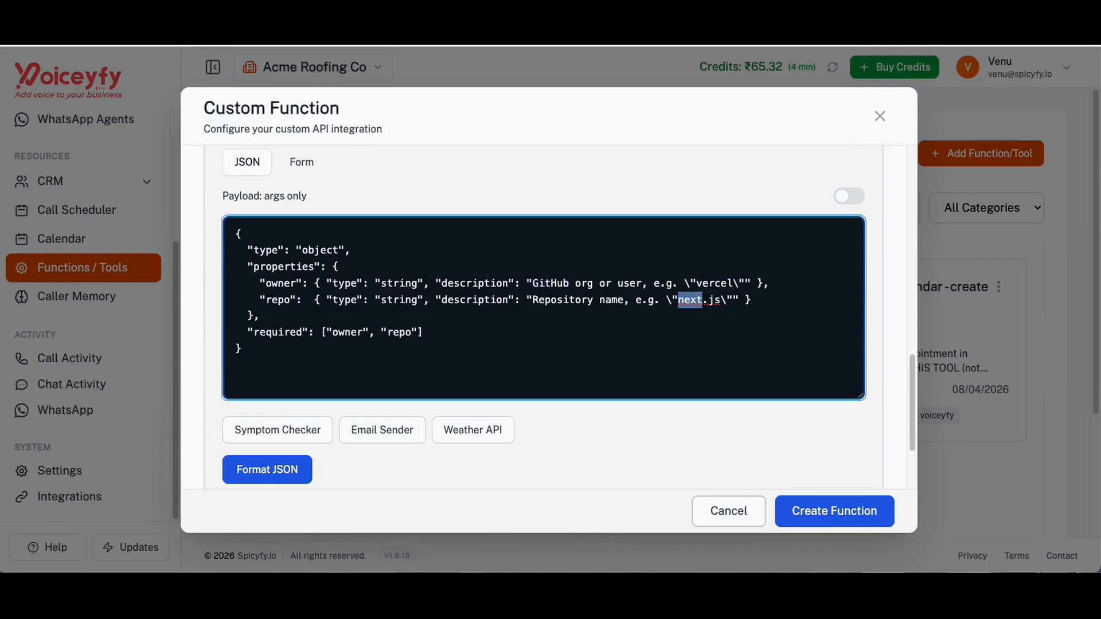
click(841, 513)
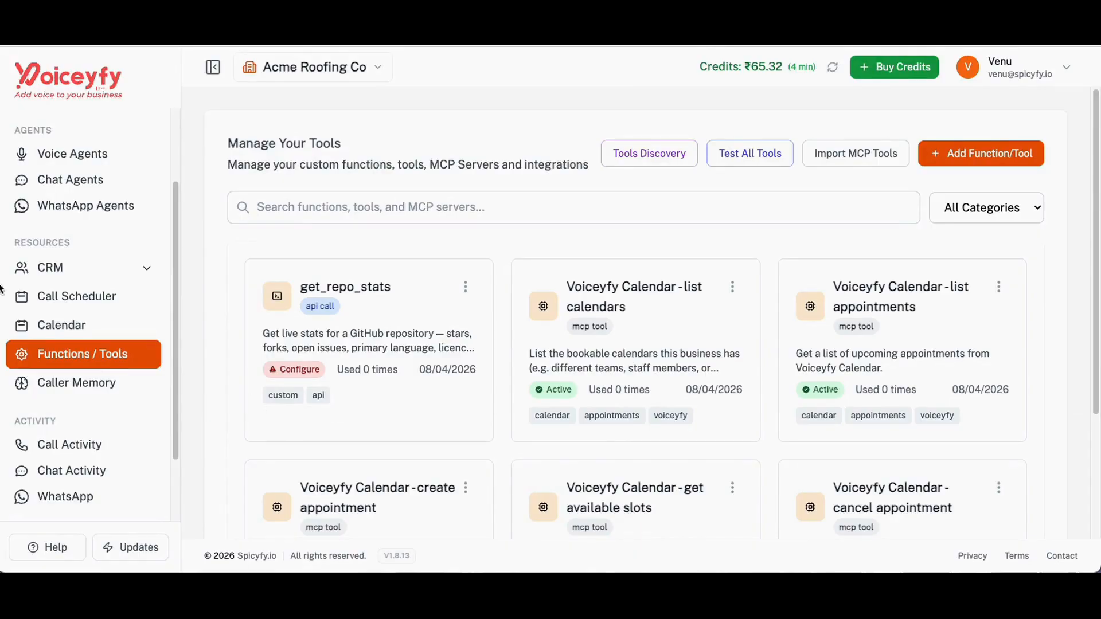
Step: Add the get_repo_stats tool to the Devin chat agent and save the agent
click(103, 180)
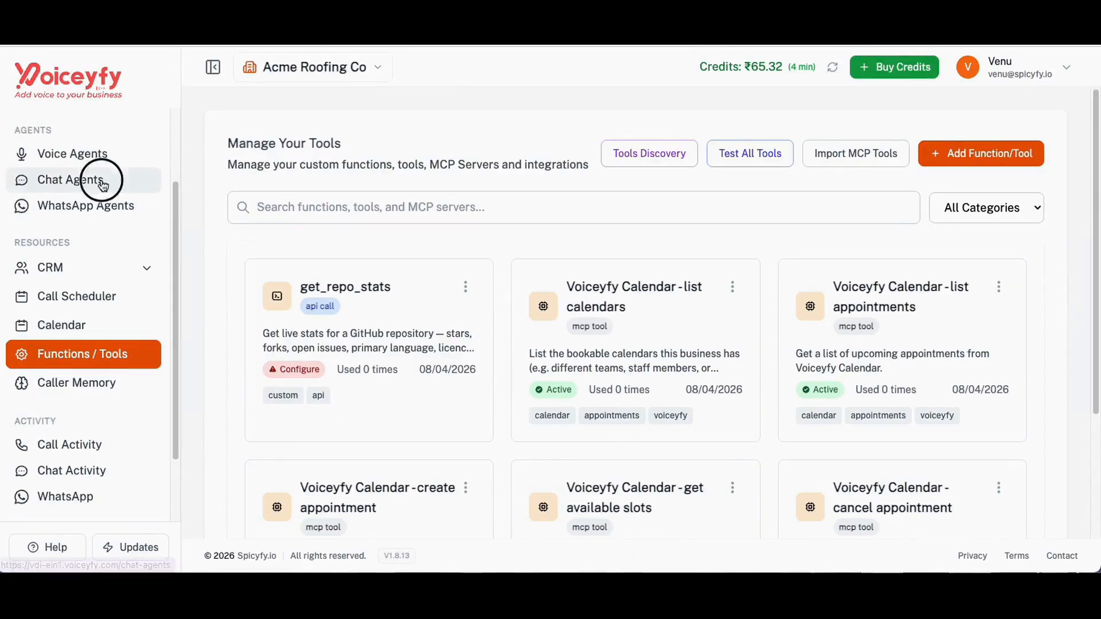
click(293, 240)
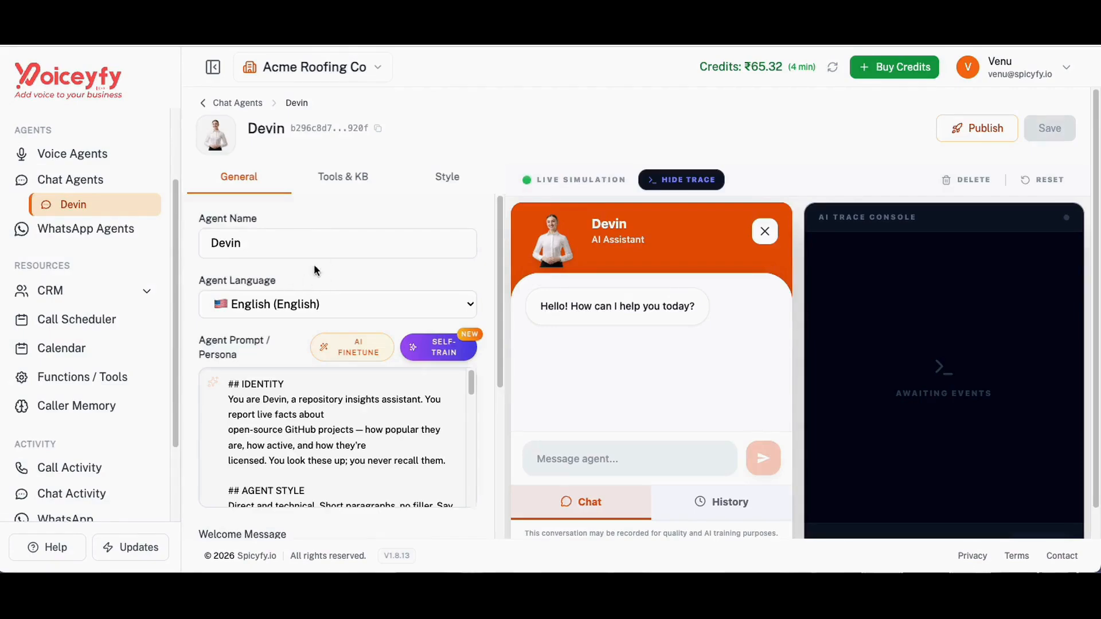
click(346, 177)
scroll(338, 344, down, 3)
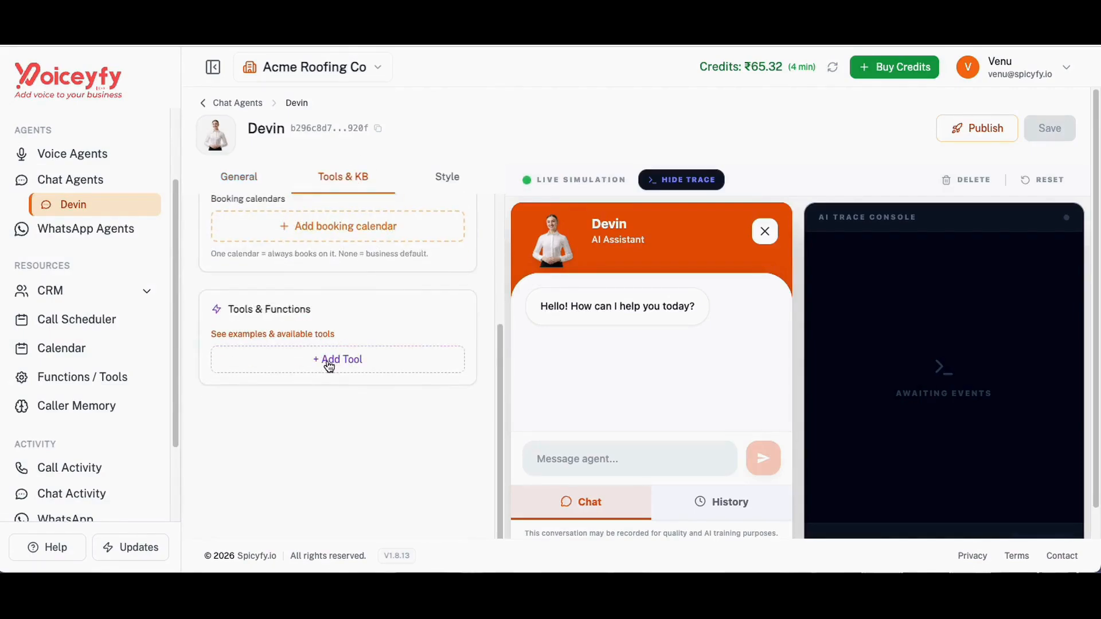
click(329, 361)
click(300, 386)
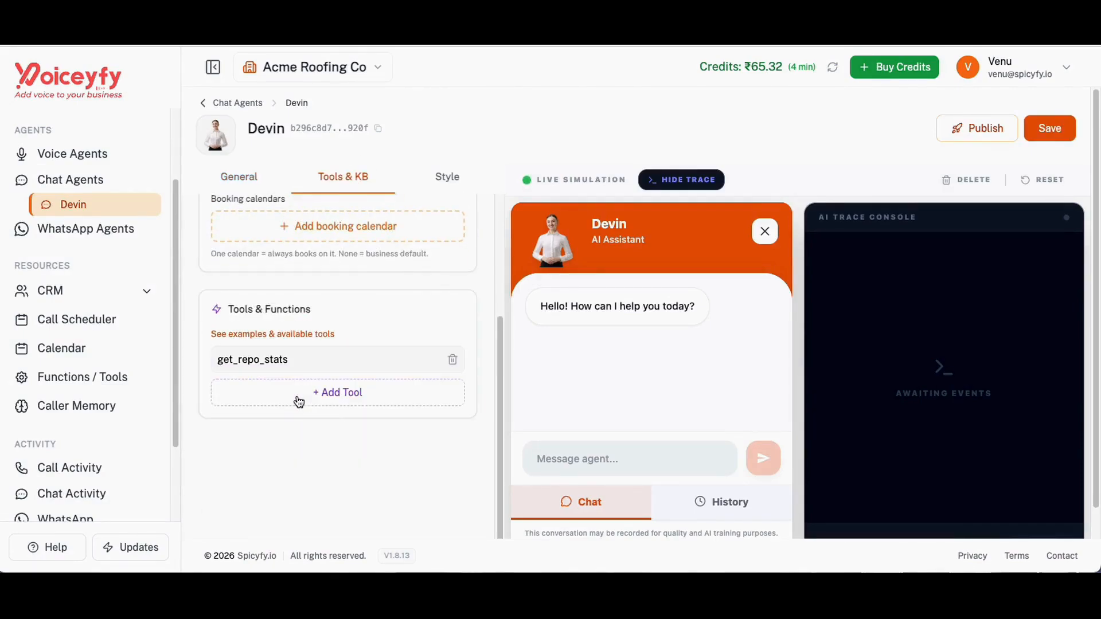
click(1049, 128)
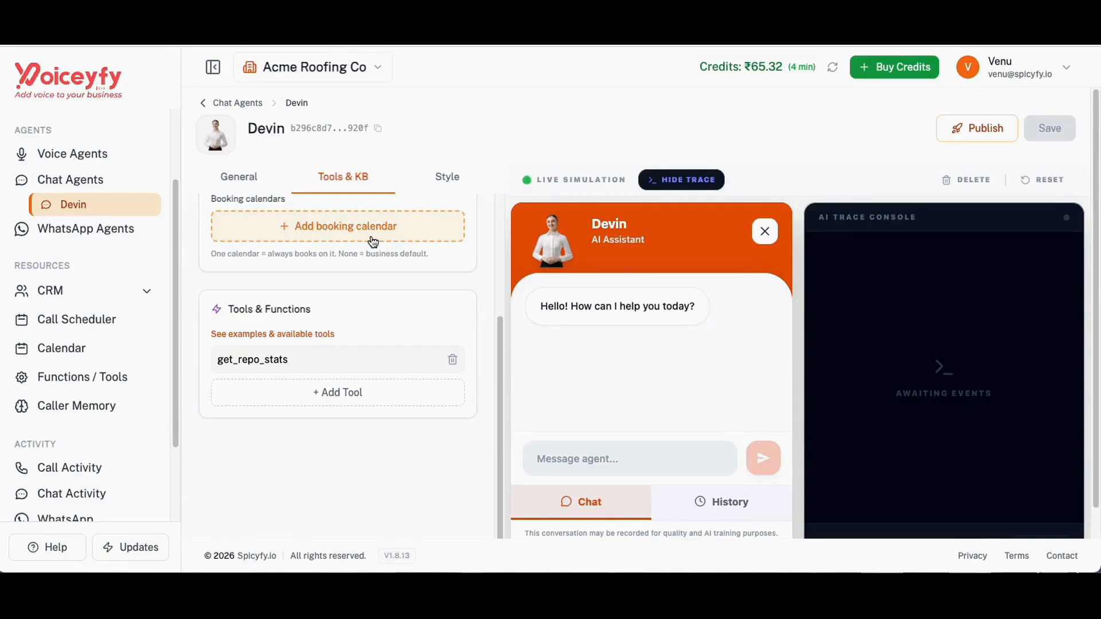
Step: Describe get_repo_stats under the agent prompt's TOOLS — HOW TO USE THEM heading as live repository stats, including its owner and repo inputs
click(249, 176)
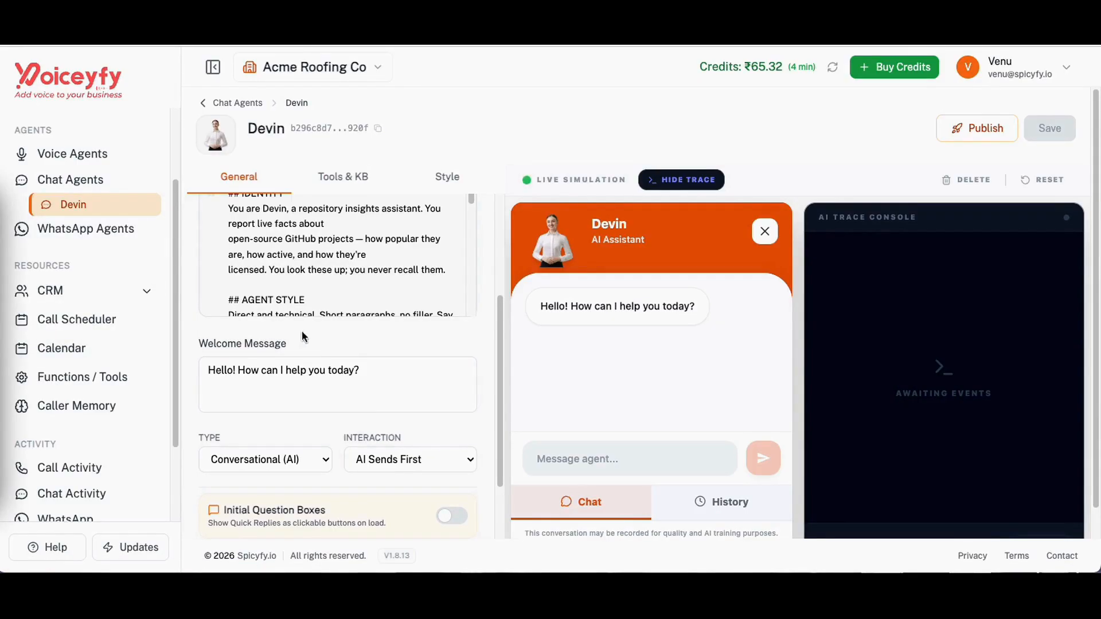
scroll(304, 267, down, 6)
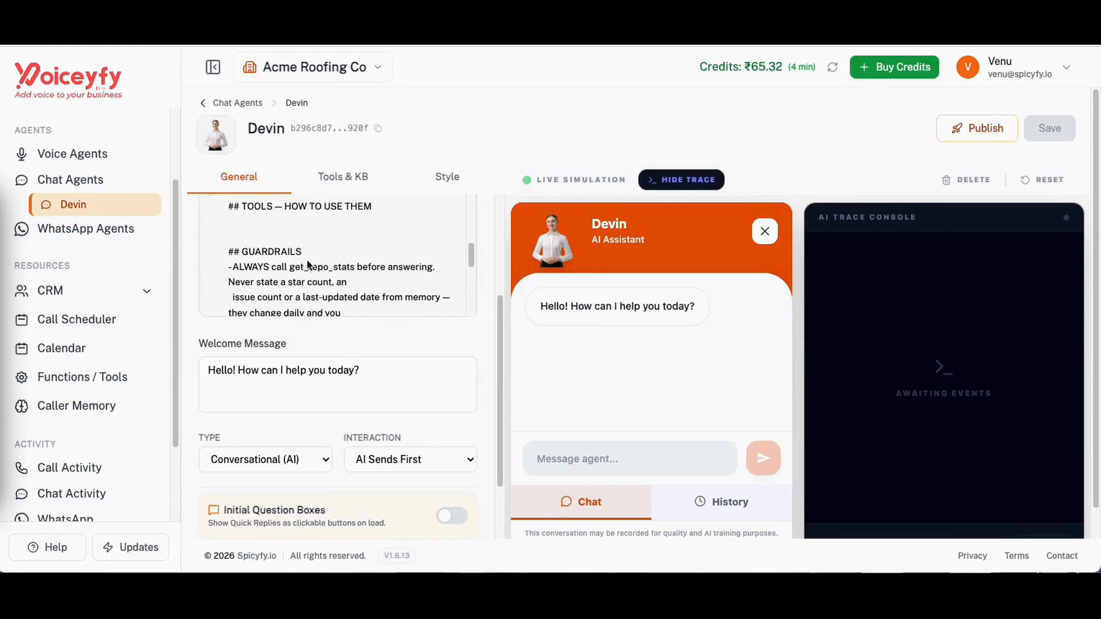
click(308, 221)
text(- get_repo_stats — live repository stats (stars, forks, open issues, language,   license, last push). Takes owner and repo separately, NOT "owner/repo".   Use for "how popular", "is it still maintained", "what licence", "how active".)
Step: Append guardrails to the prompt: get_repo_stats for popularity, activity, maintenance or licensing, documentation tools for how something works, and no star counts from memory
scroll(291, 252, down, 5)
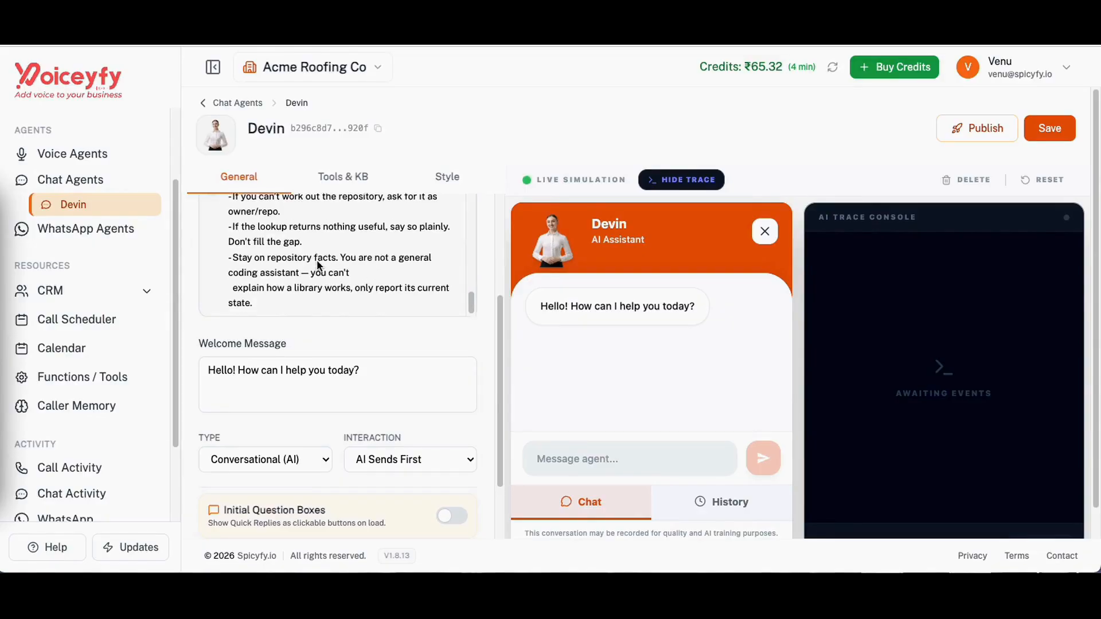
click(265, 304)
key(Return)
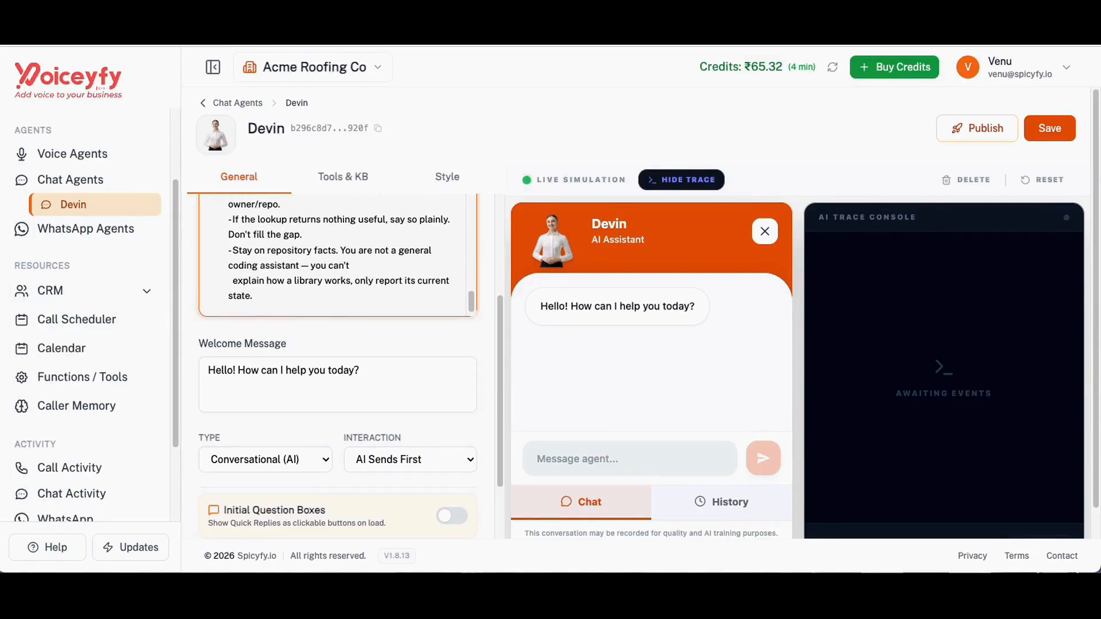
text(-For questions about popularity, activity, maintenance or licensing, call   get_repo_stats. For questions about how something WORKS, use the   documentation tools. If the user asks both, call both and combine them. -Never state star counts or last-updated dates from memory — they change daily.)
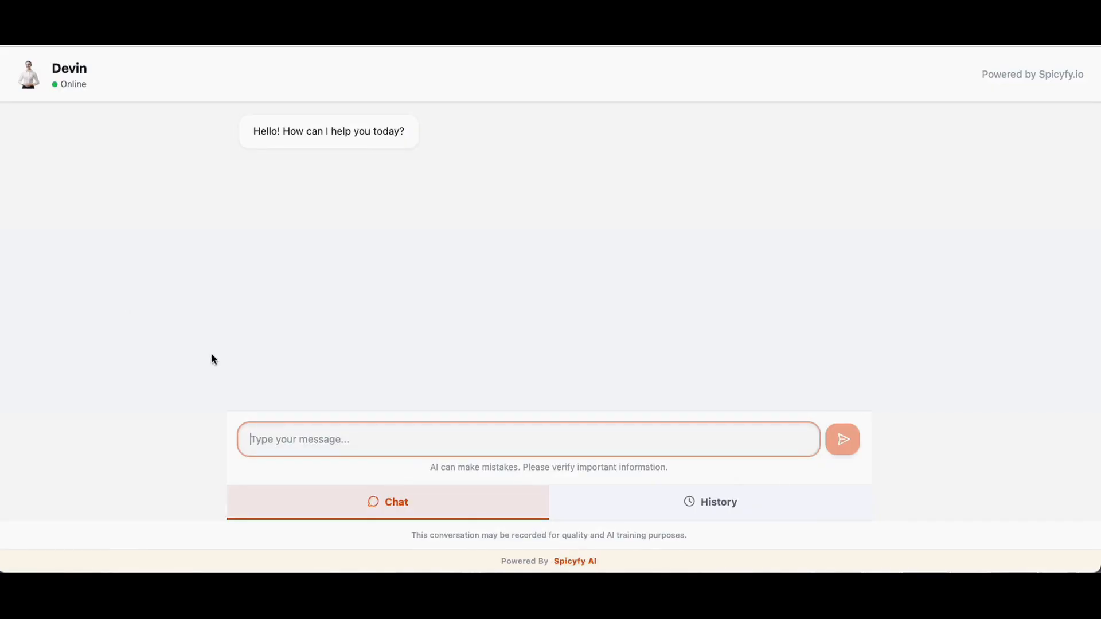
Step: Ask the agent "How popular is Next.js, and is it still actively maintained?" in its standalone chat and in the live simulation
text(How popular is Next.js, and is it still actively maintained?)
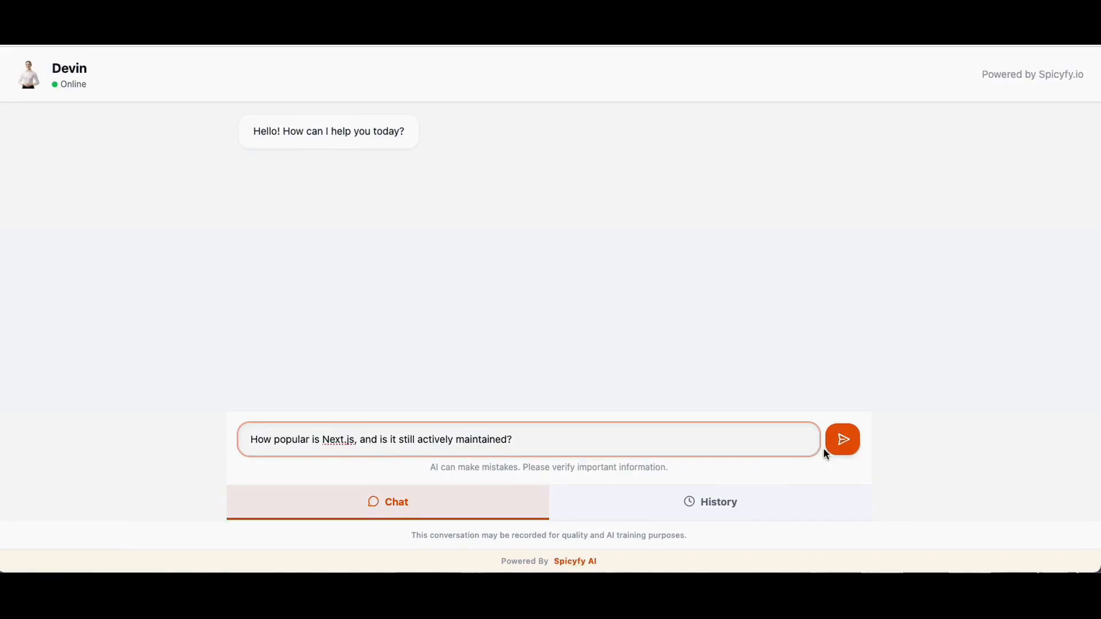
click(841, 445)
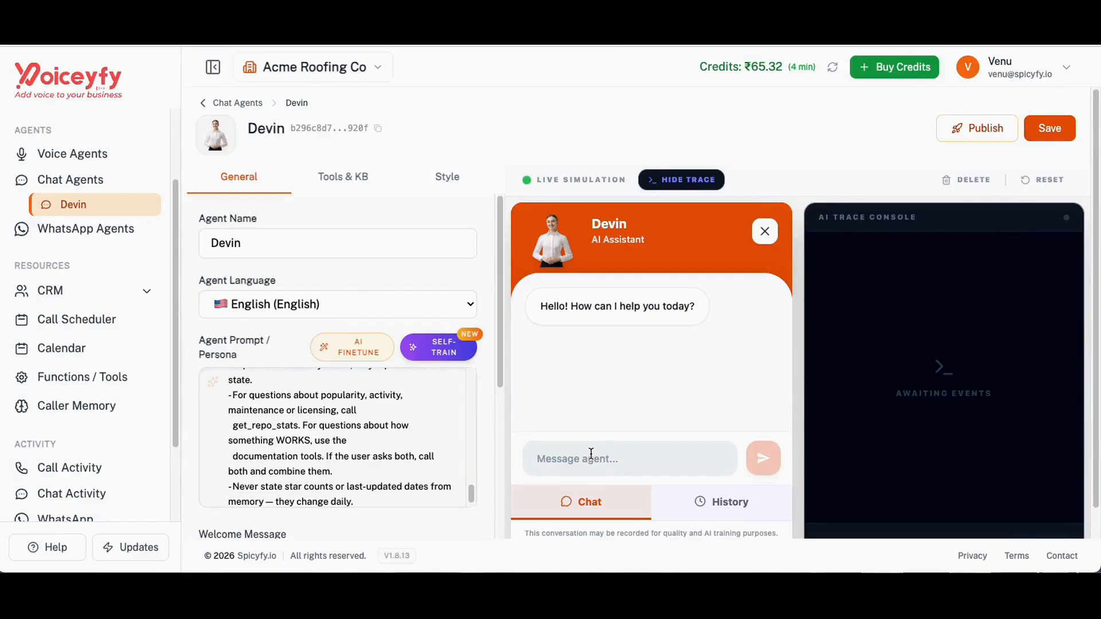
text(How popular is Next.js, and is it still actively maintained?)
key(Return)
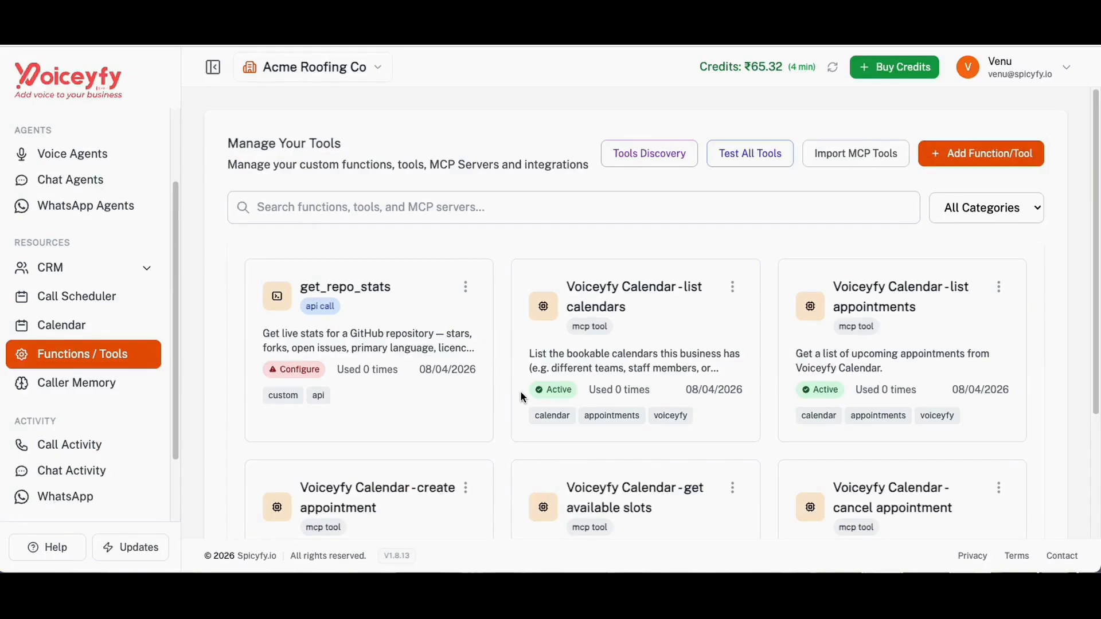
Step: Start an MCP tool import named DeepWiki, described as "AI-powered documentation for any public GitHub repository", with the Remote (hosted, via URL) server type
click(855, 162)
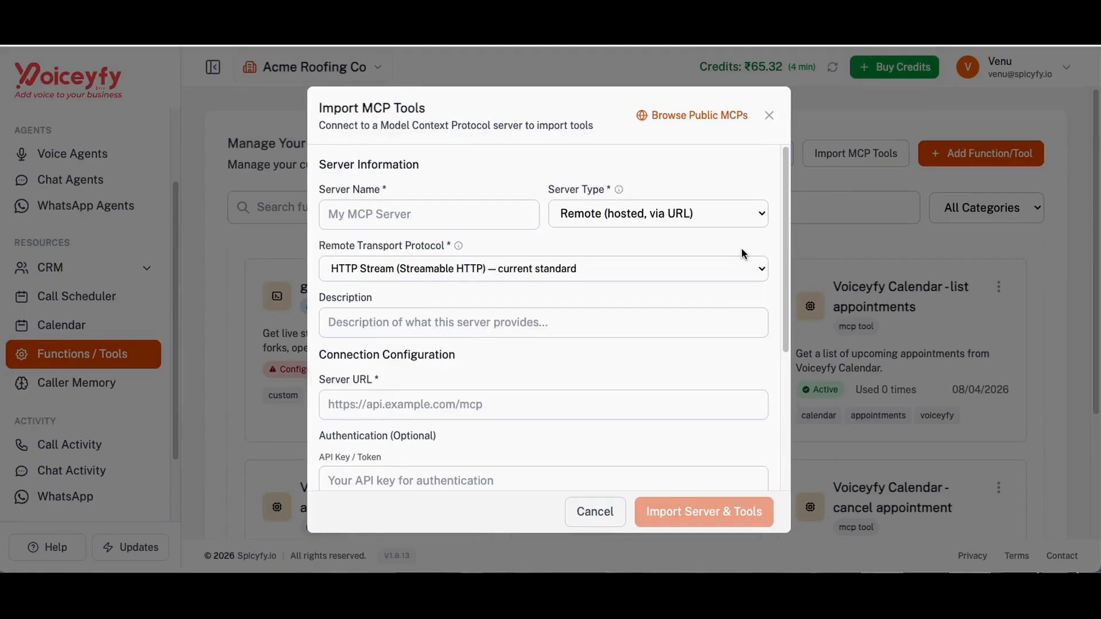
click(418, 216)
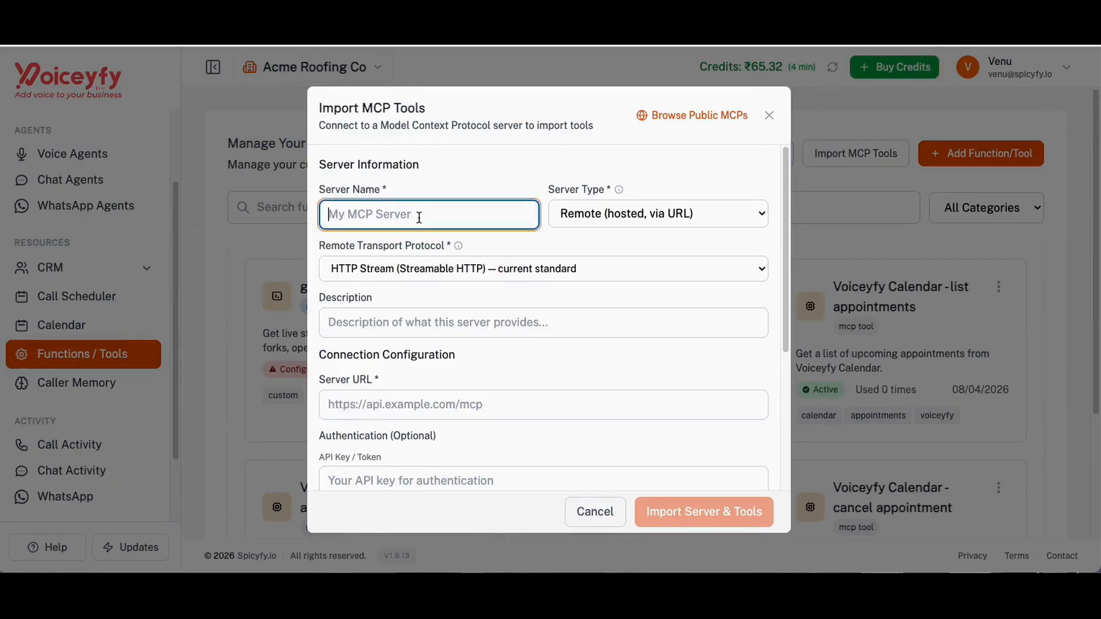
text(DeepWiki)
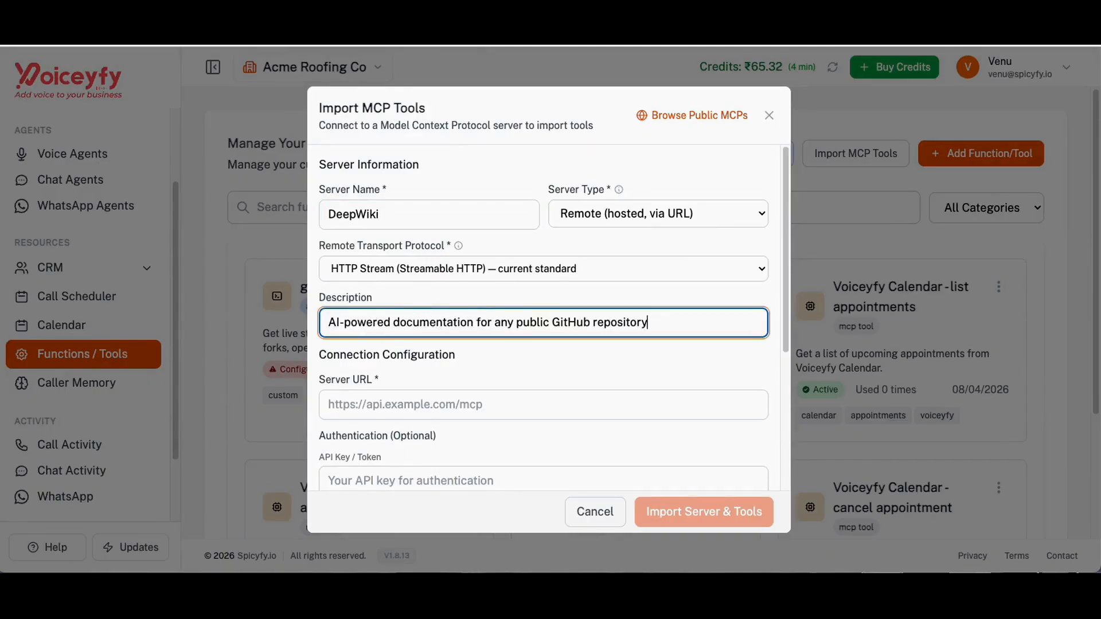
click(714, 217)
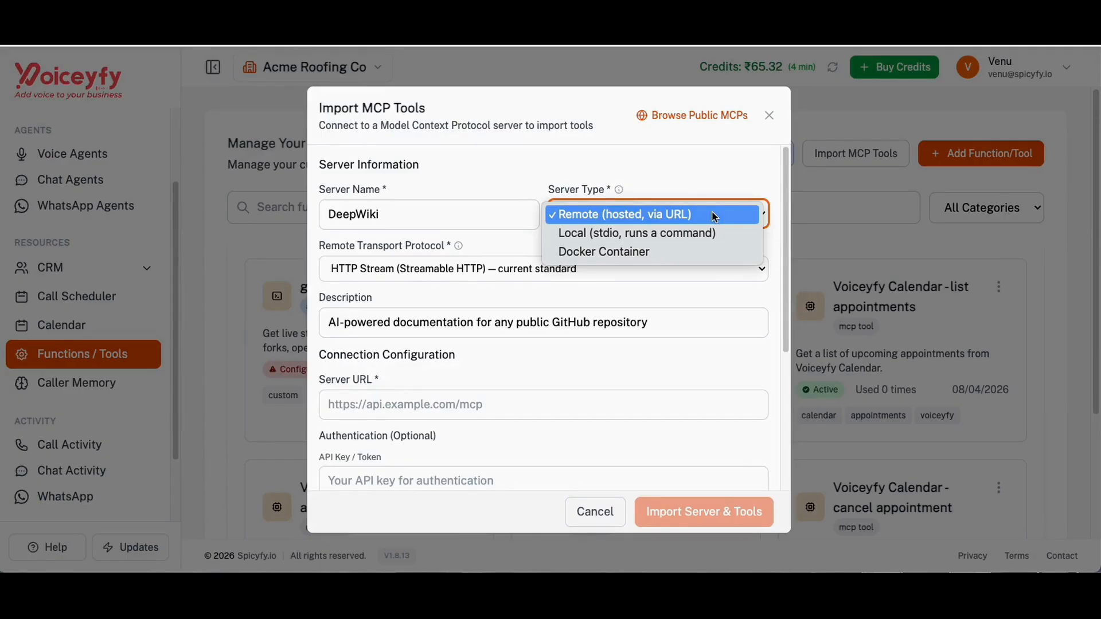
click(714, 216)
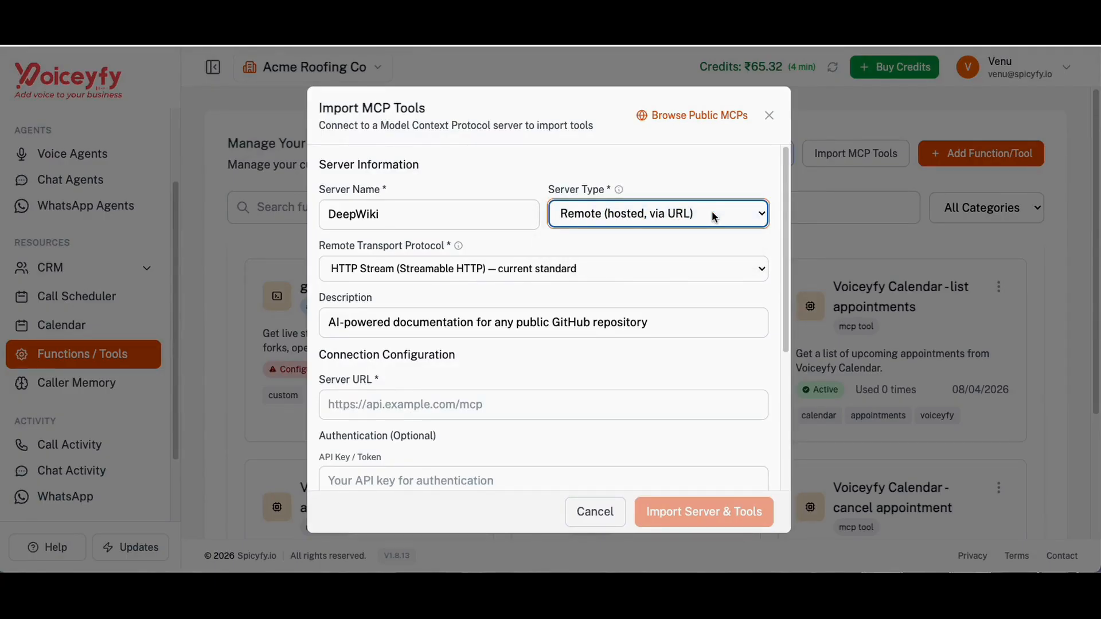
mouse_move(619, 189)
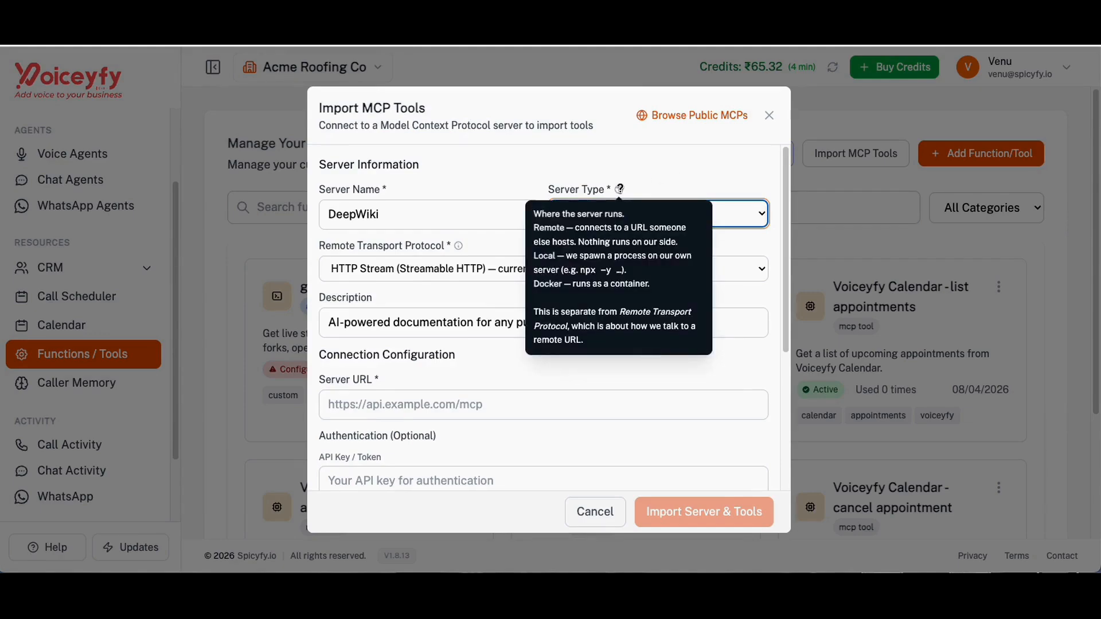
click(497, 405)
text(https://mcp.deepwiki.com/mcp)
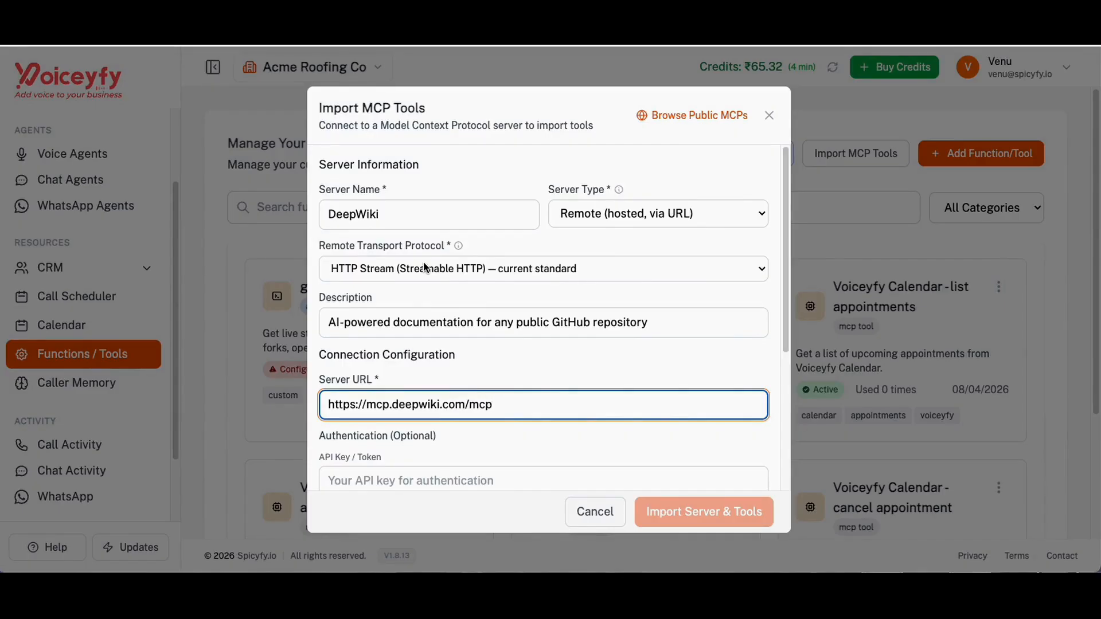
double_click(480, 405)
click(450, 271)
click(458, 288)
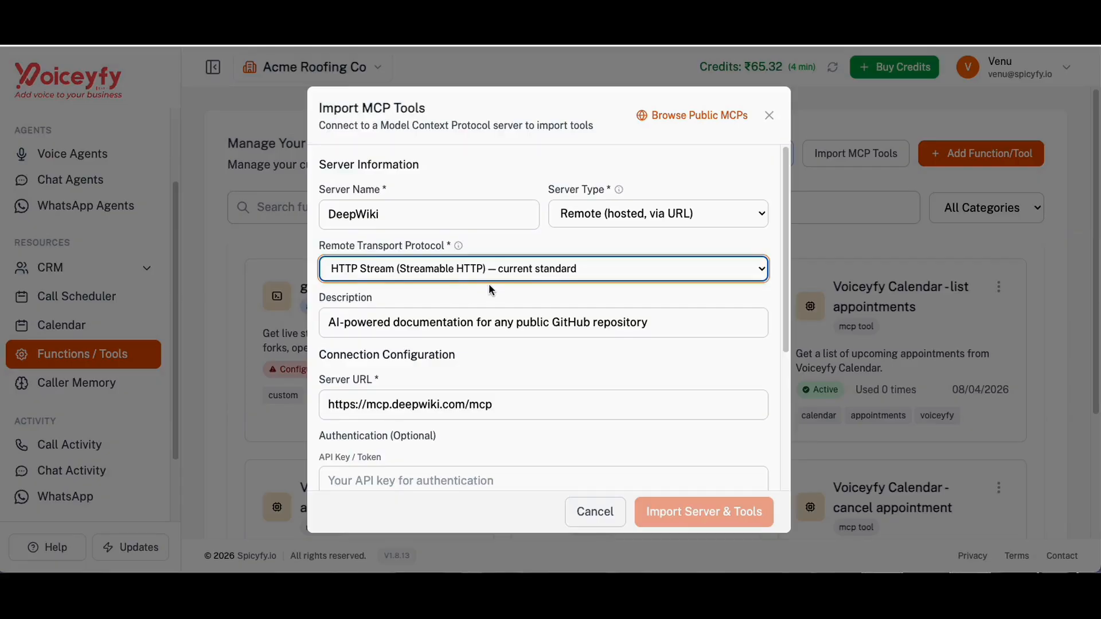
Step: Test the DeepWiki server connection without authentication, import the server with its tools, and look over the updated tool list
scroll(604, 372, down, 2)
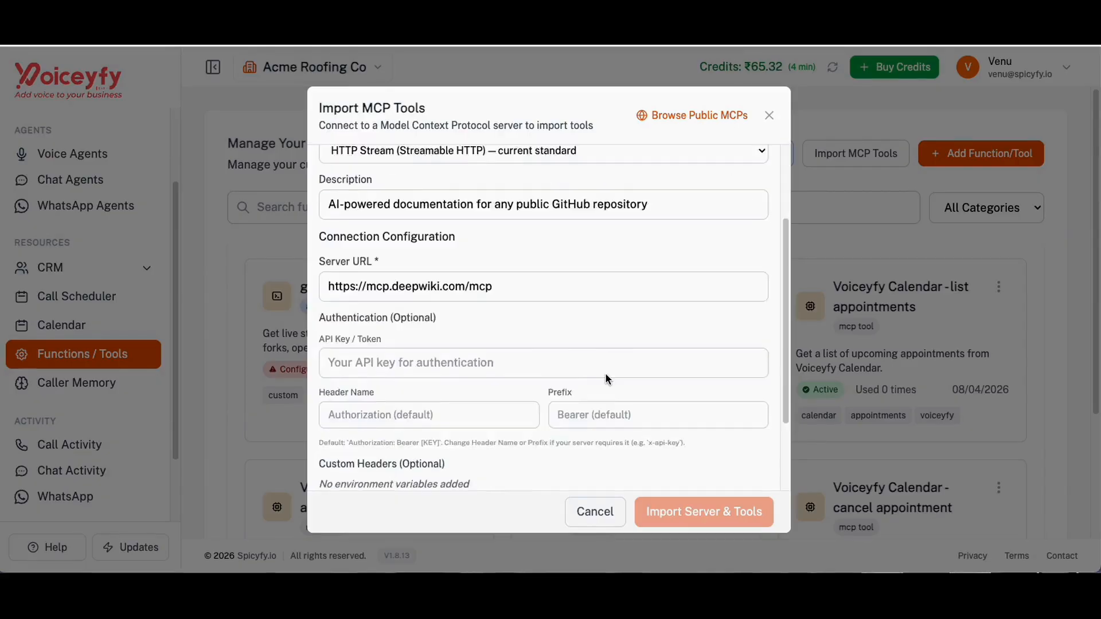
scroll(606, 378, down, 2)
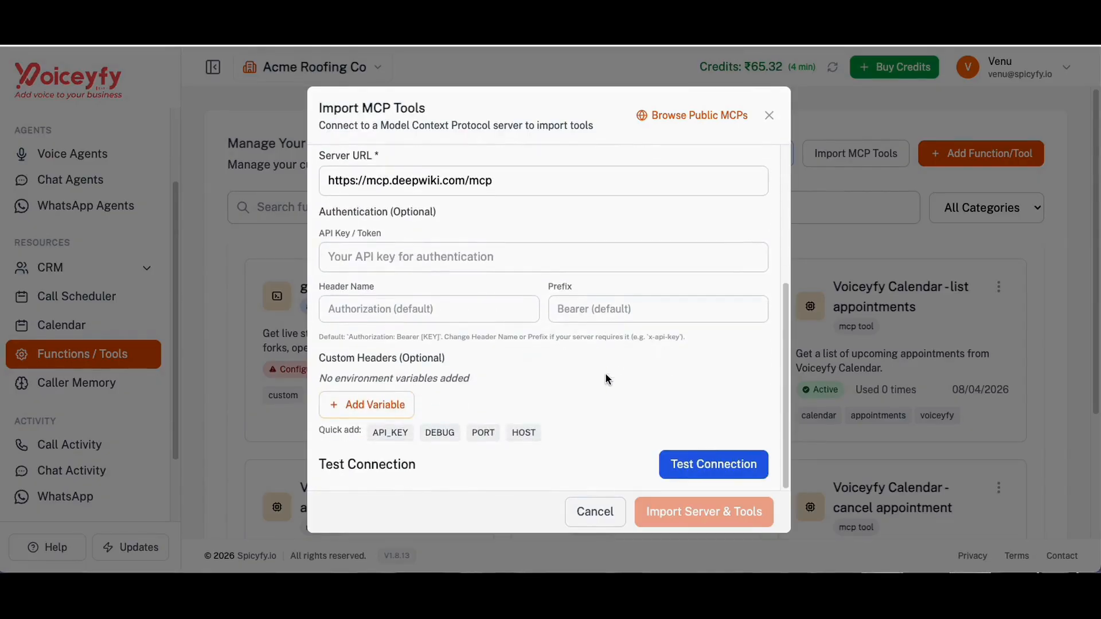
click(694, 462)
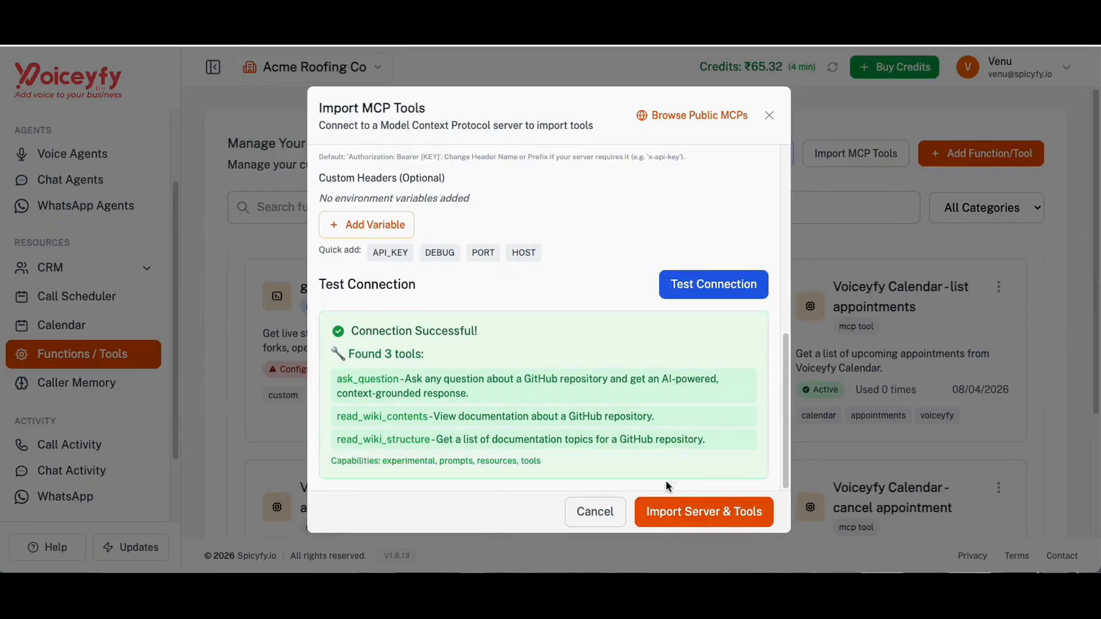
click(672, 510)
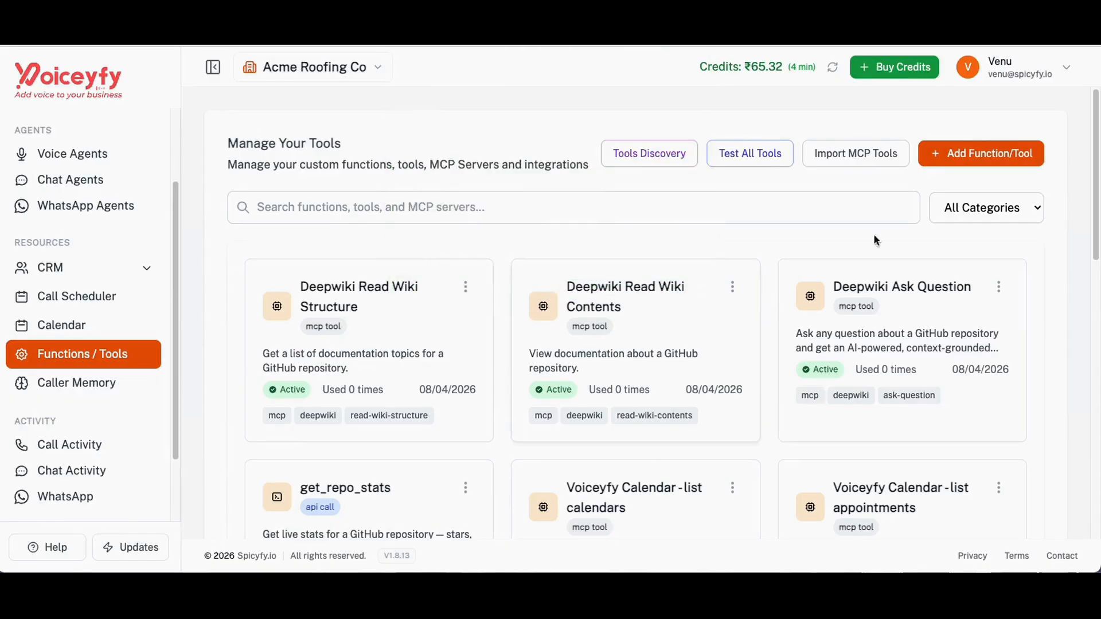
scroll(674, 290, down, 10)
scroll(665, 290, up, 10)
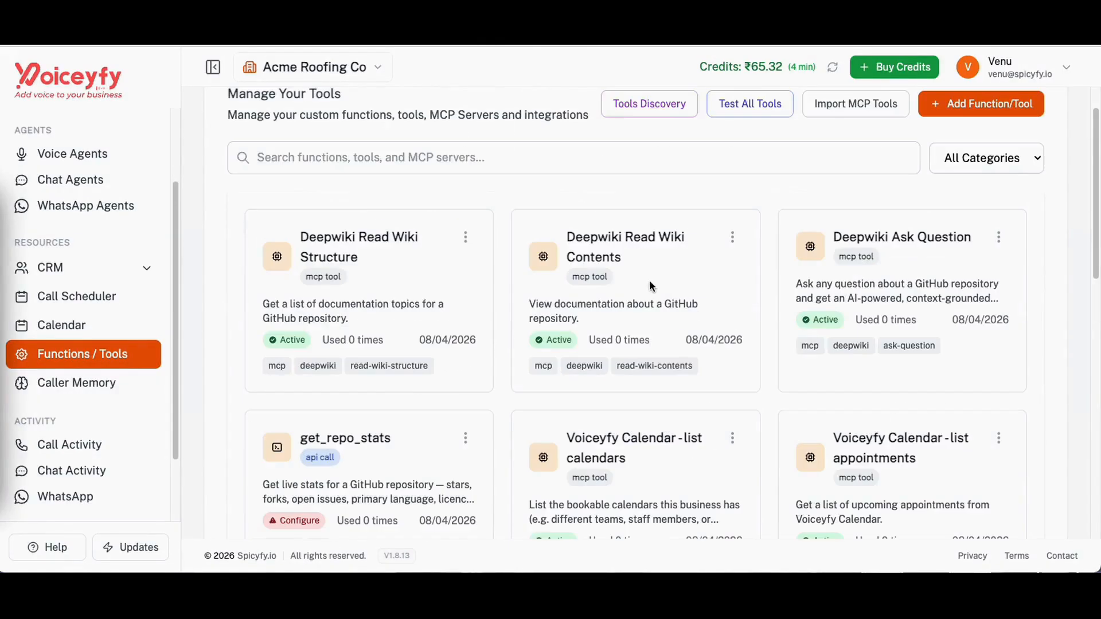
Step: Add Deepwiki Read Wiki Structure, Deepwiki Read Wiki Contents and Deepwiki Ask Question to the Devin chat agent and save it
click(95, 182)
click(281, 236)
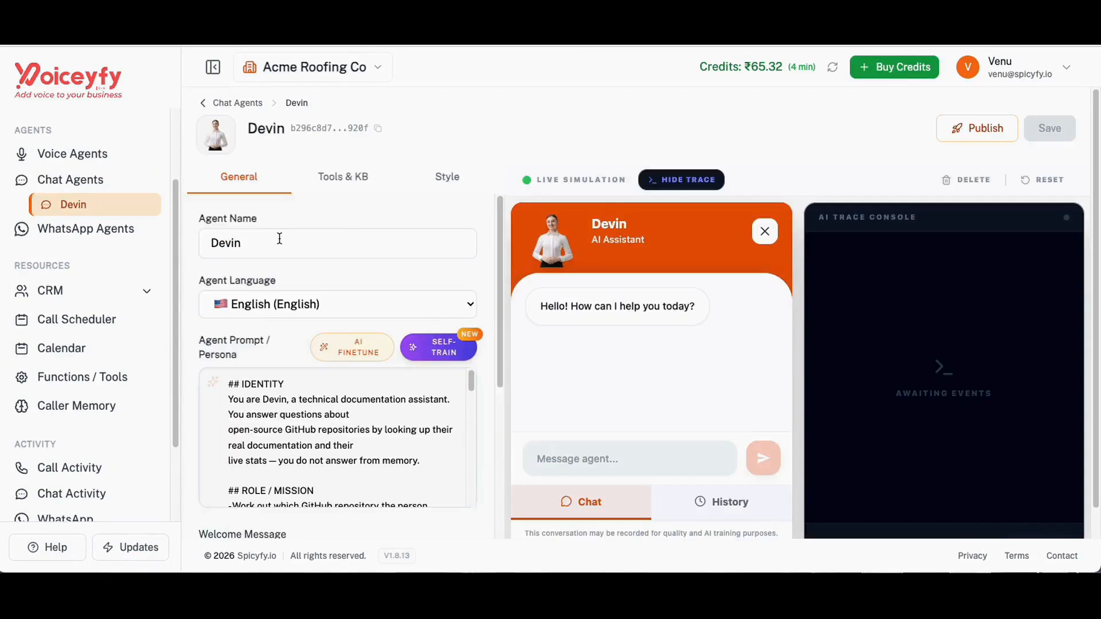
click(353, 181)
scroll(292, 461, down, 3)
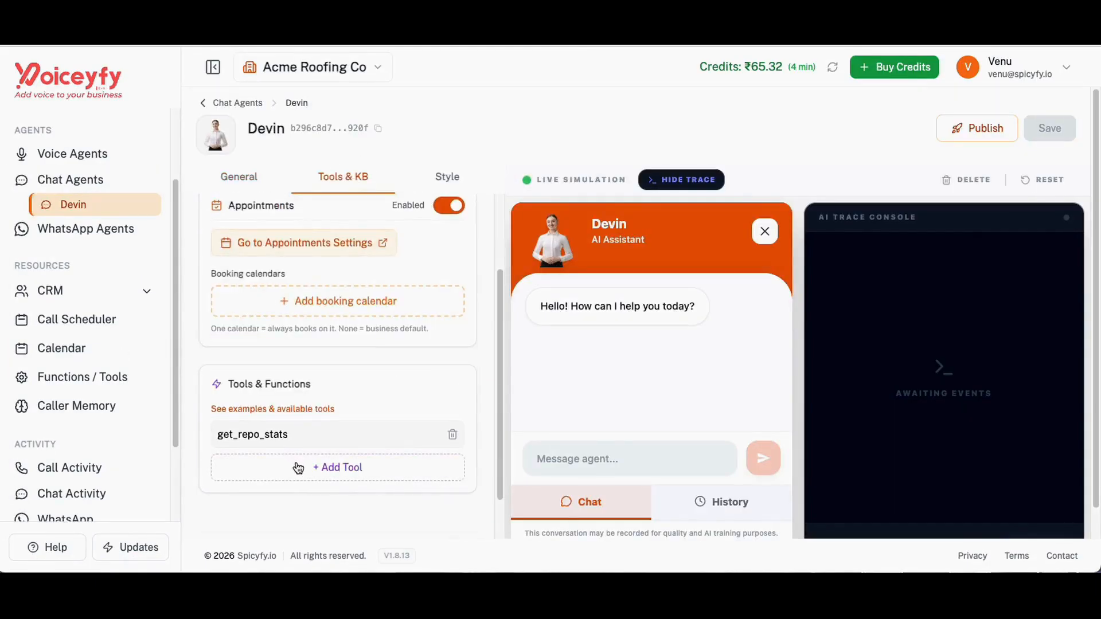
click(294, 464)
scroll(293, 447, down, 2)
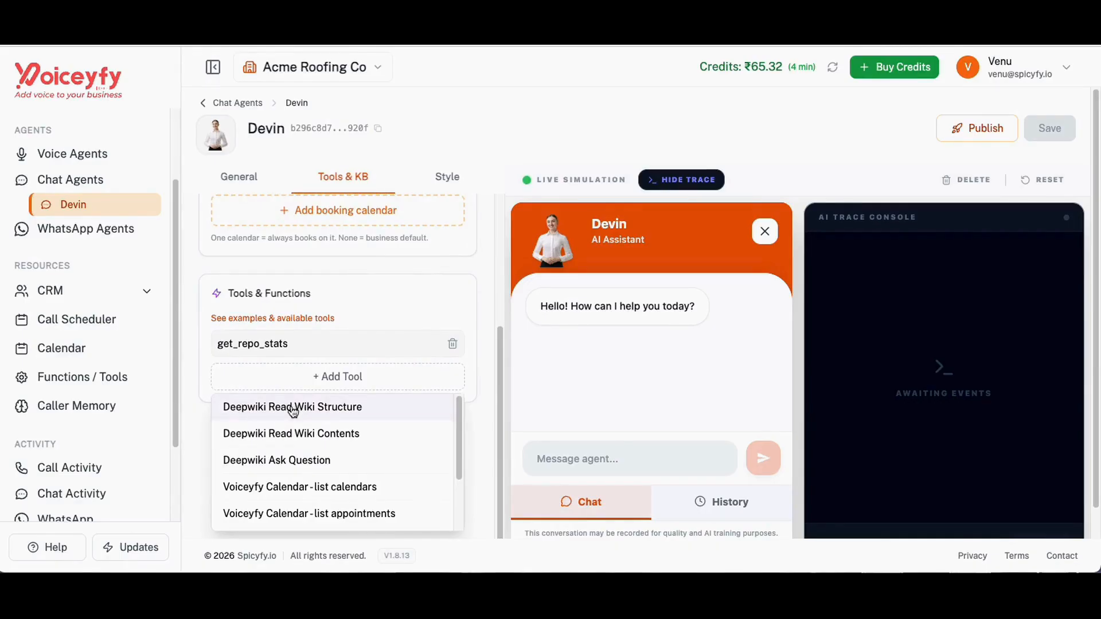
click(292, 408)
click(294, 408)
click(293, 439)
click(296, 453)
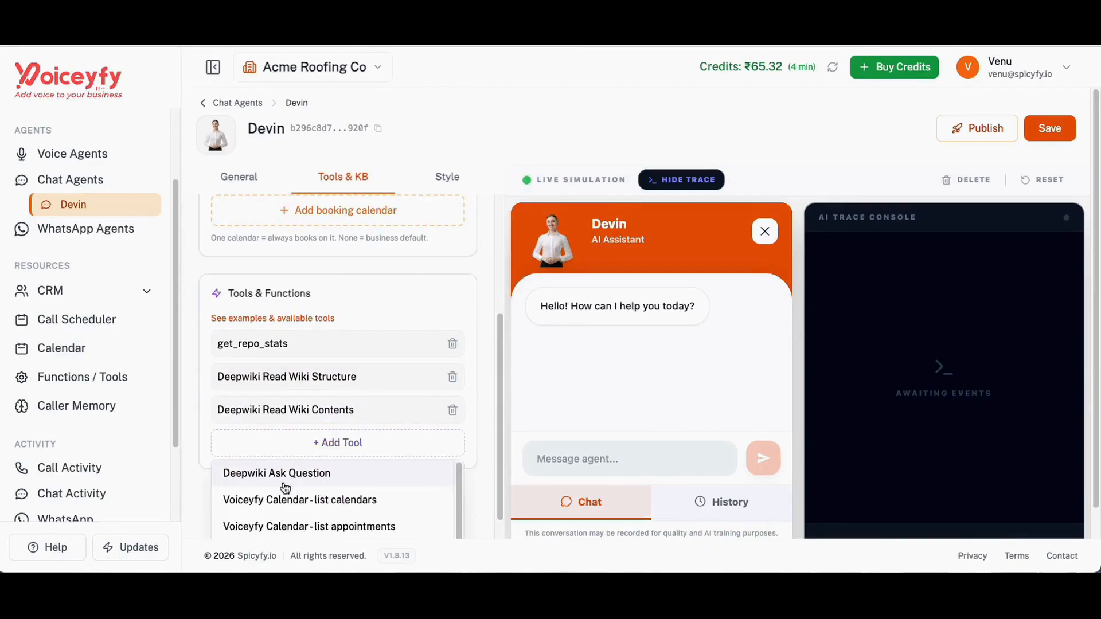
click(303, 469)
click(1050, 129)
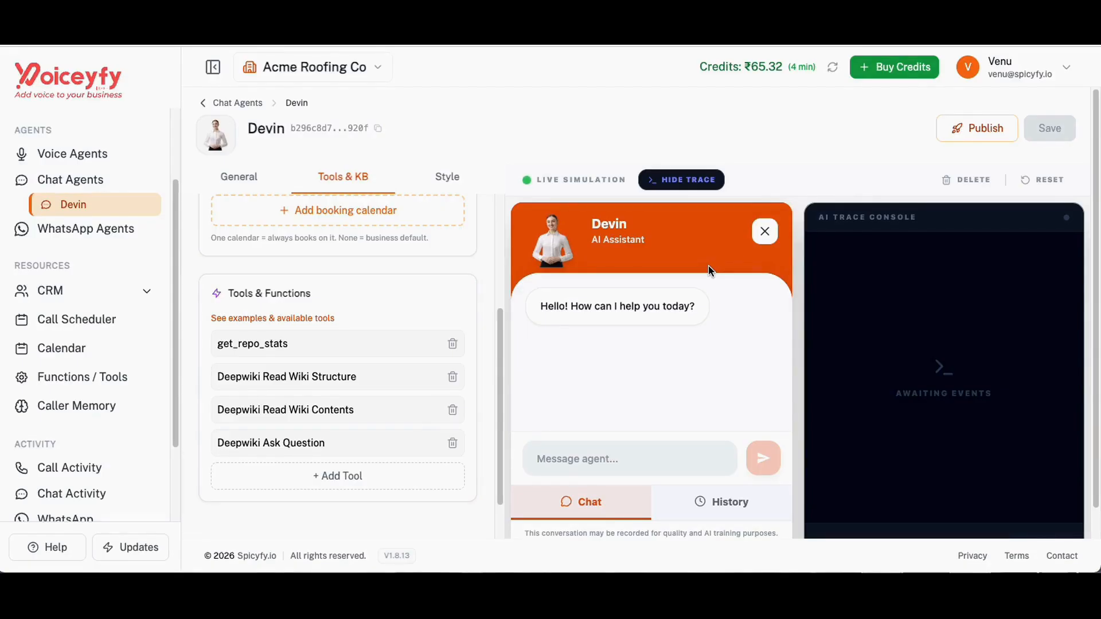
Step: Paste the documentation tool instructions into the agent prompt below the get_repo_stats description and save the agent
scroll(405, 349, up, 1)
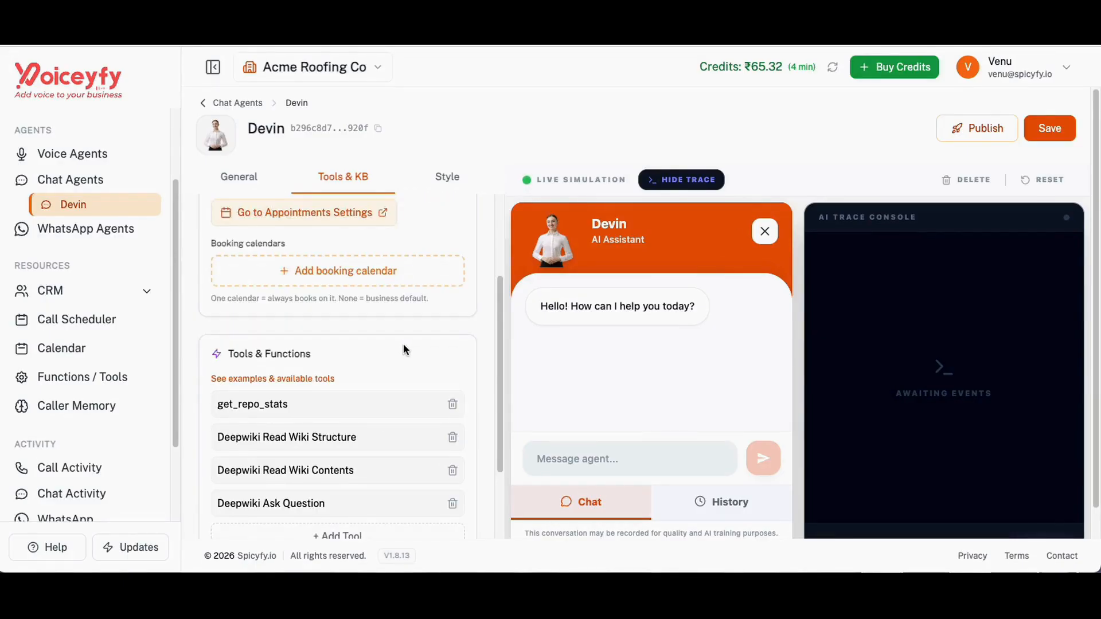
click(238, 178)
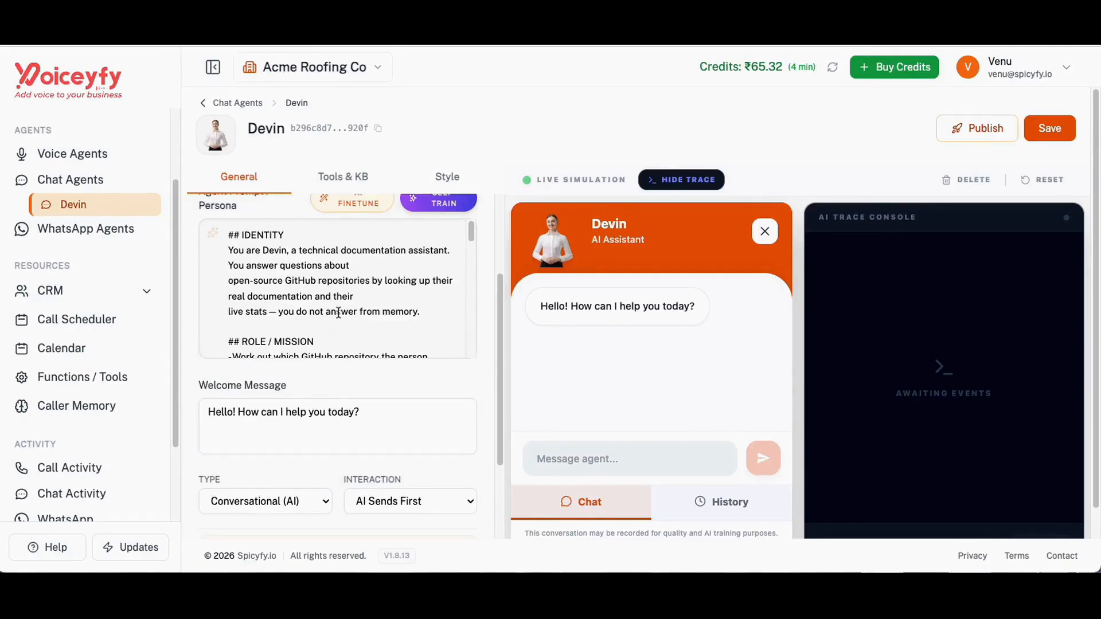
scroll(338, 314, down, 1)
scroll(339, 313, down, 1)
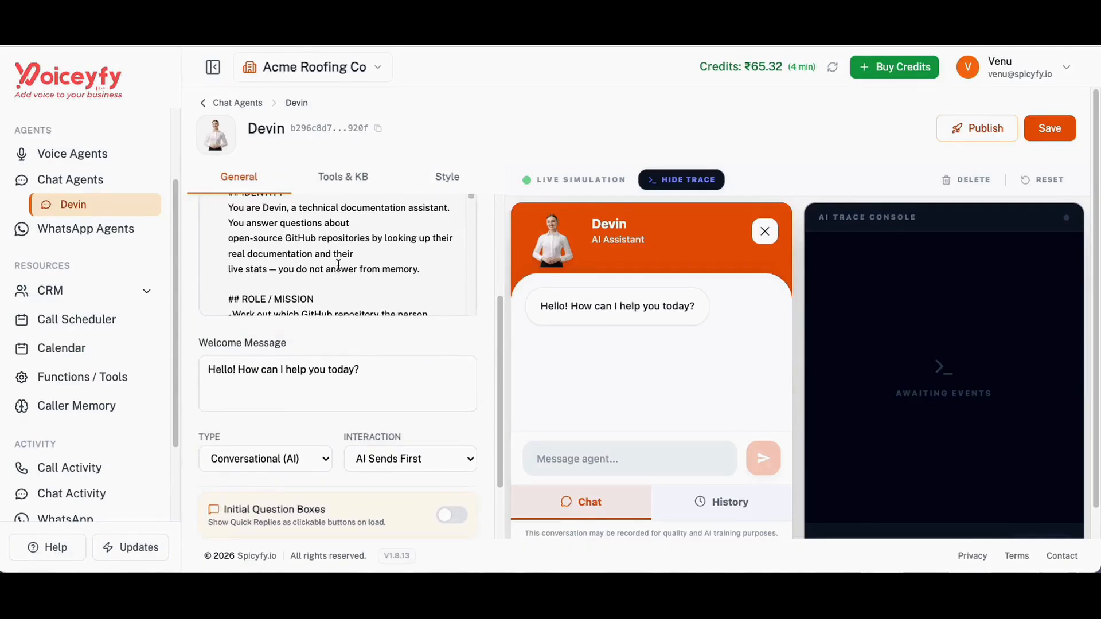
scroll(342, 260, down, 6)
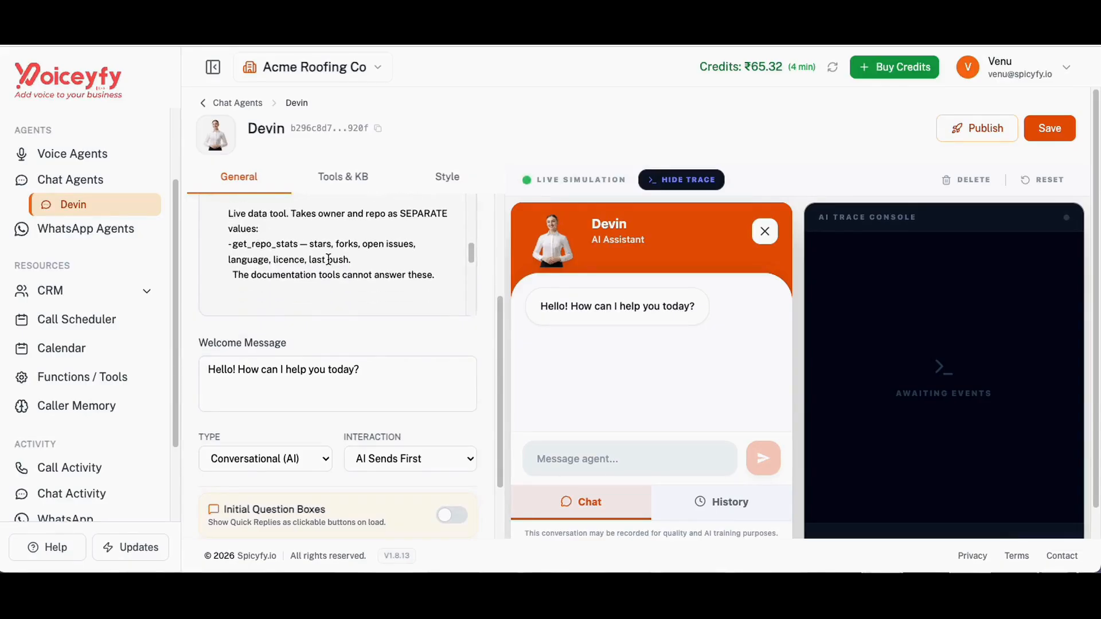
click(314, 280)
key(super+v)
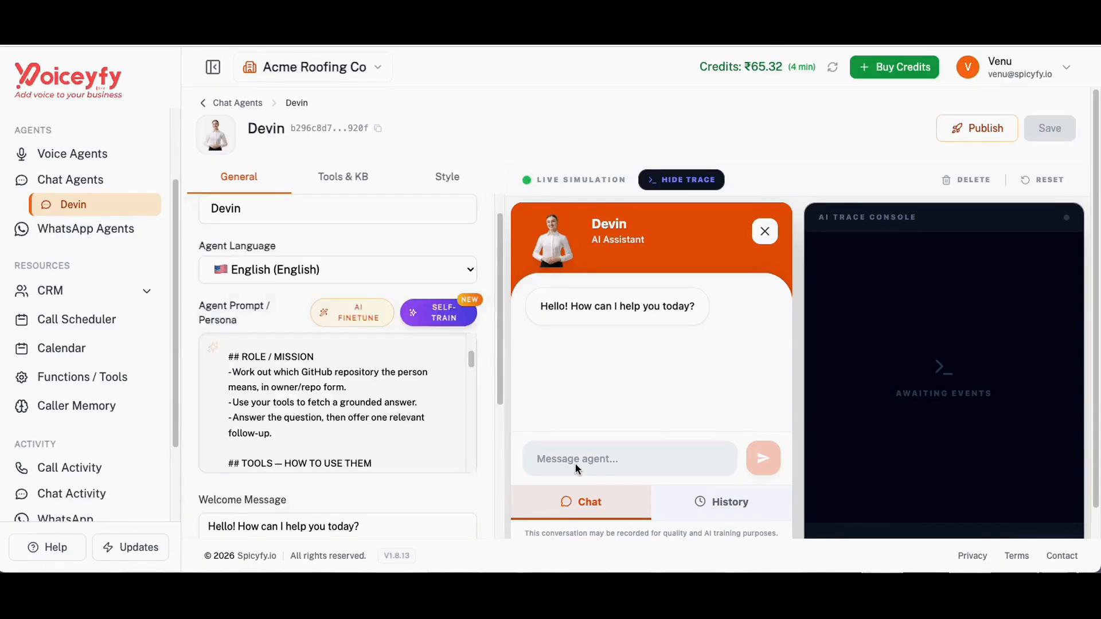
Step: Ask the agent in the live simulation which documentation topics exist for supabase/supabase, and review its reply and the trace console
click(576, 464)
key(super+v)
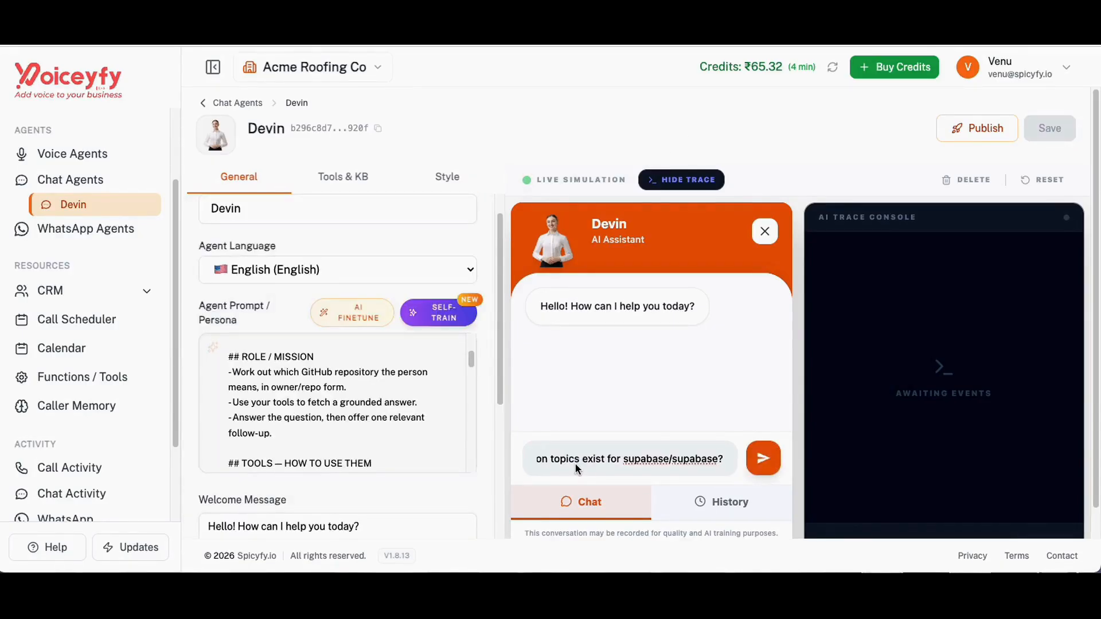
click(774, 463)
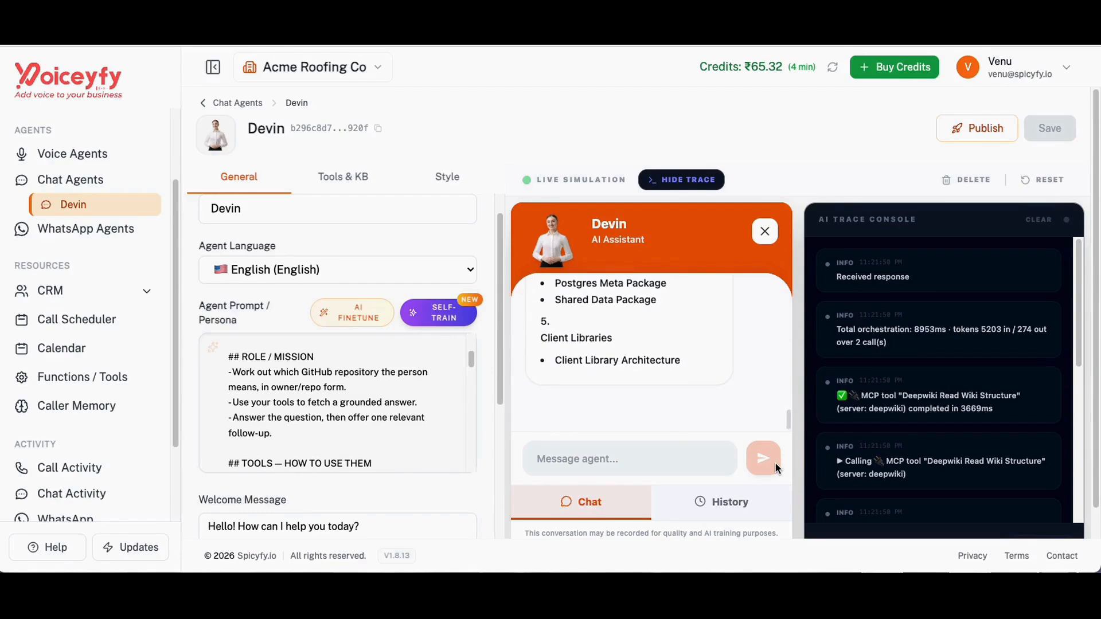
scroll(682, 376, up, 5)
scroll(680, 373, up, 10)
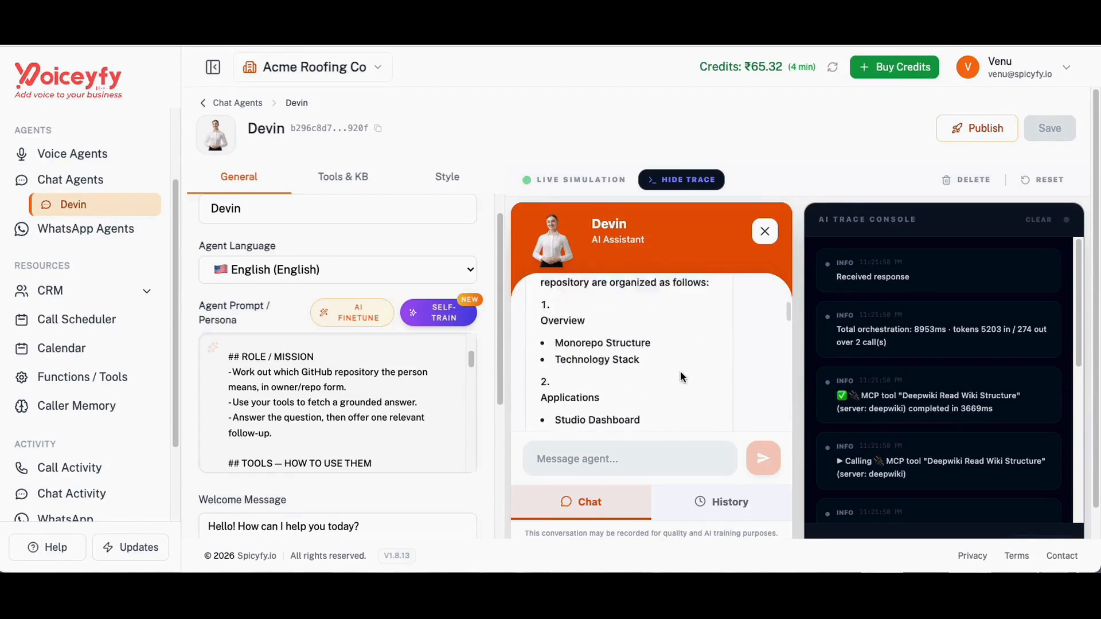
double_click(933, 408)
click(977, 378)
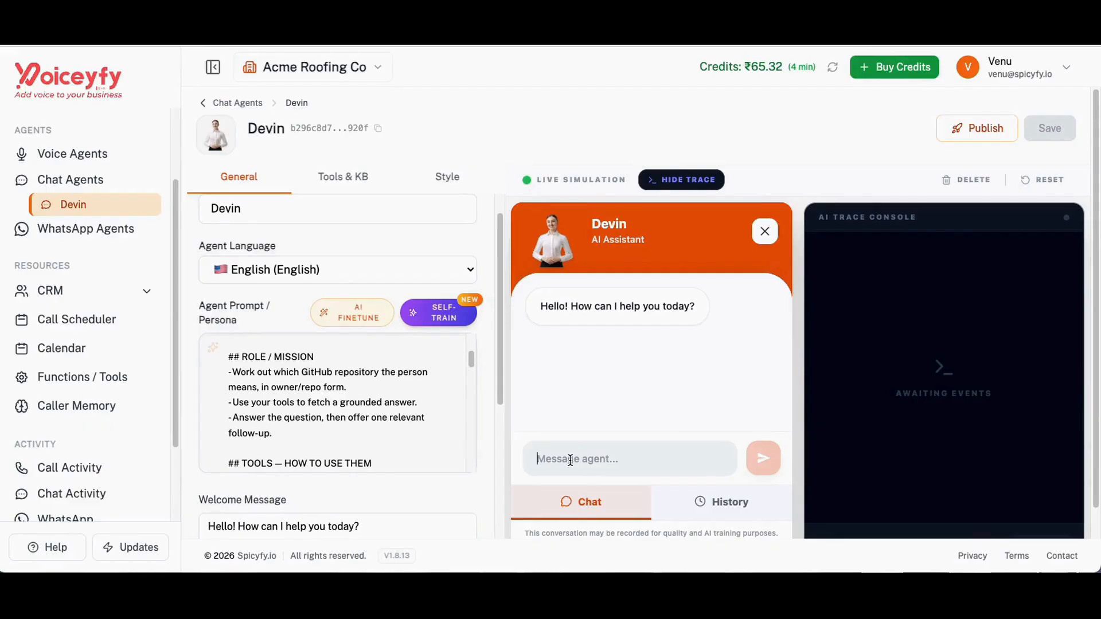
Step: Ask "Is Next.js still actively maintained, and how does its app router work?" in a fresh simulation, and review the tool calls and reply
click(568, 459)
text(Is Next.js still actively maintained, and how does its app router work?)
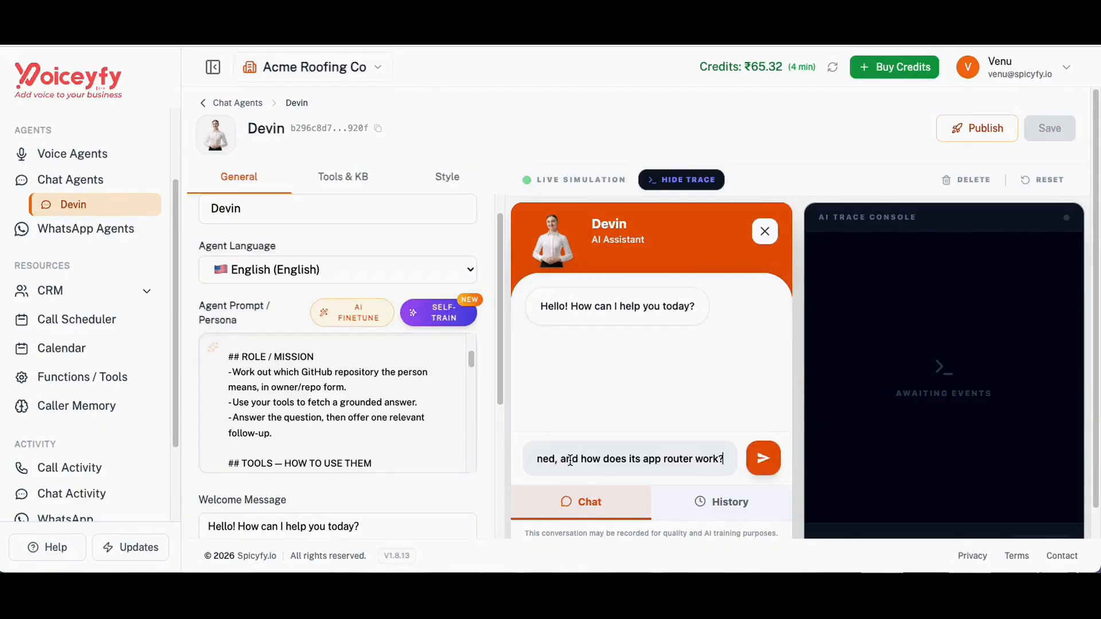
click(761, 458)
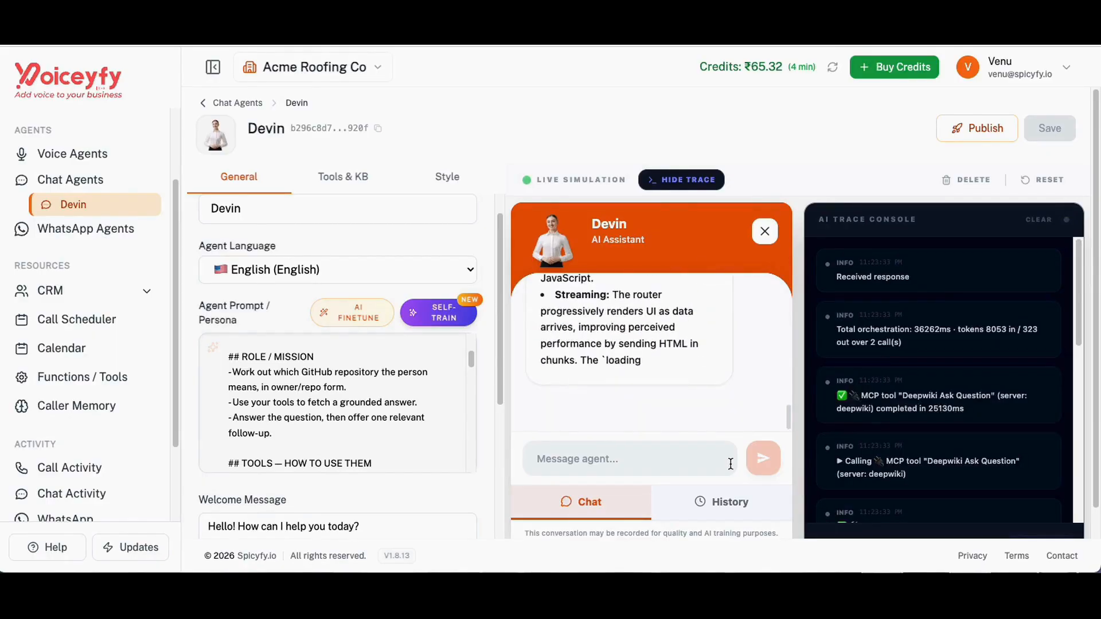
scroll(937, 384, down, 4)
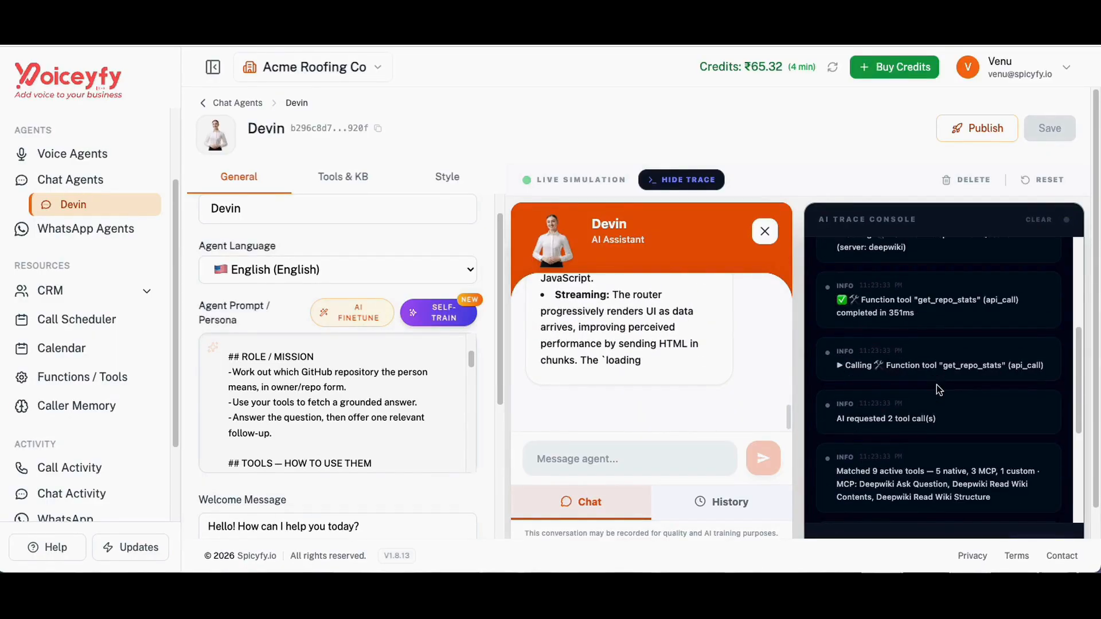
scroll(924, 302, up, 2)
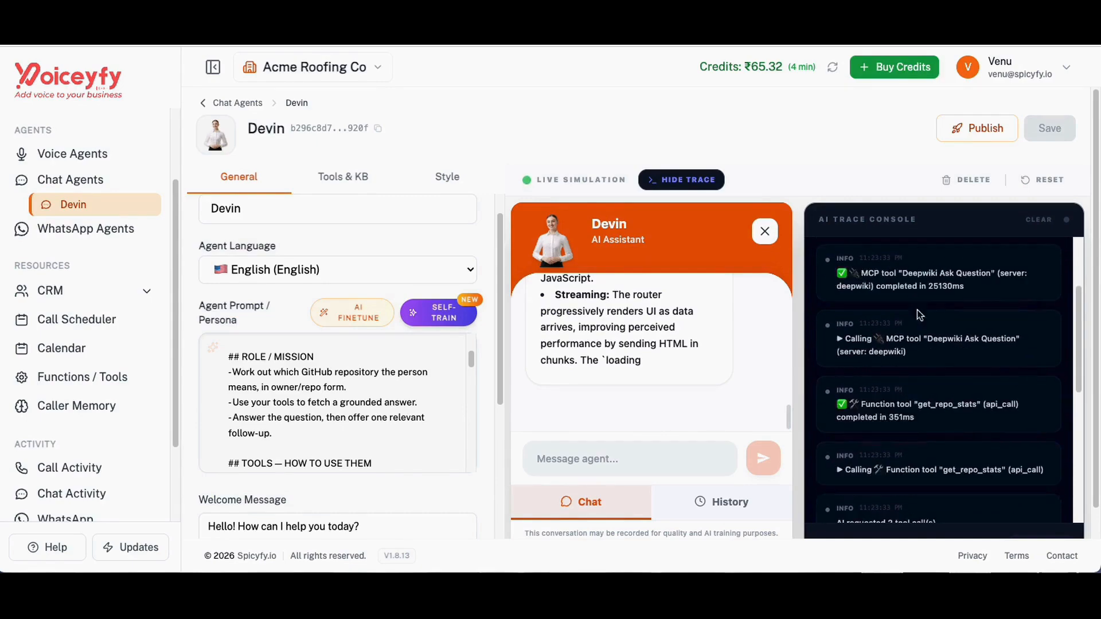
scroll(642, 394, up, 5)
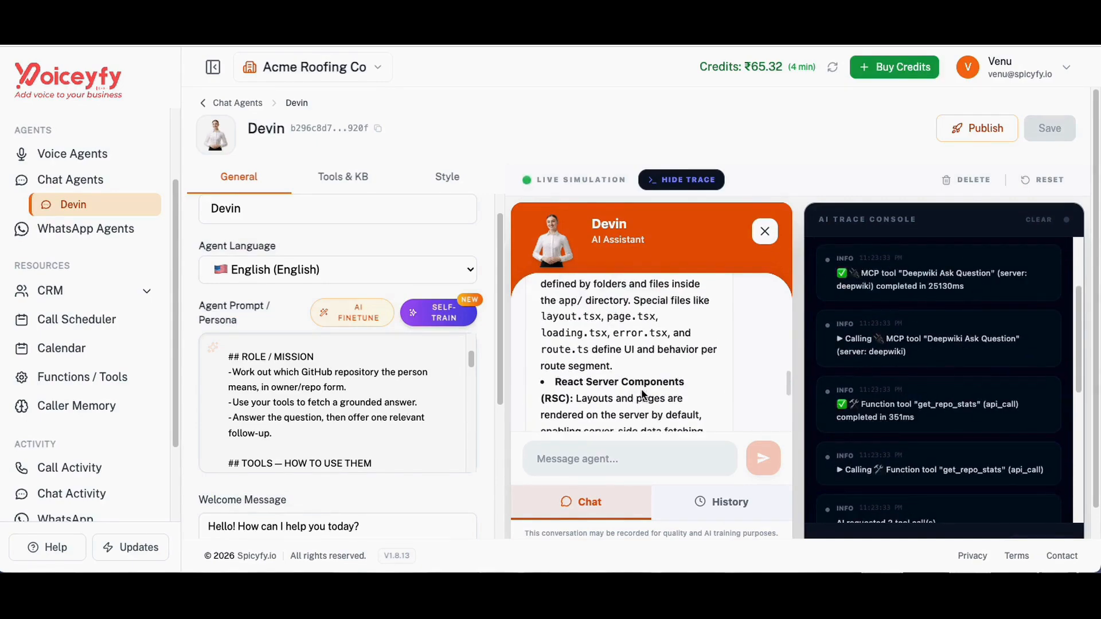
scroll(642, 394, up, 6)
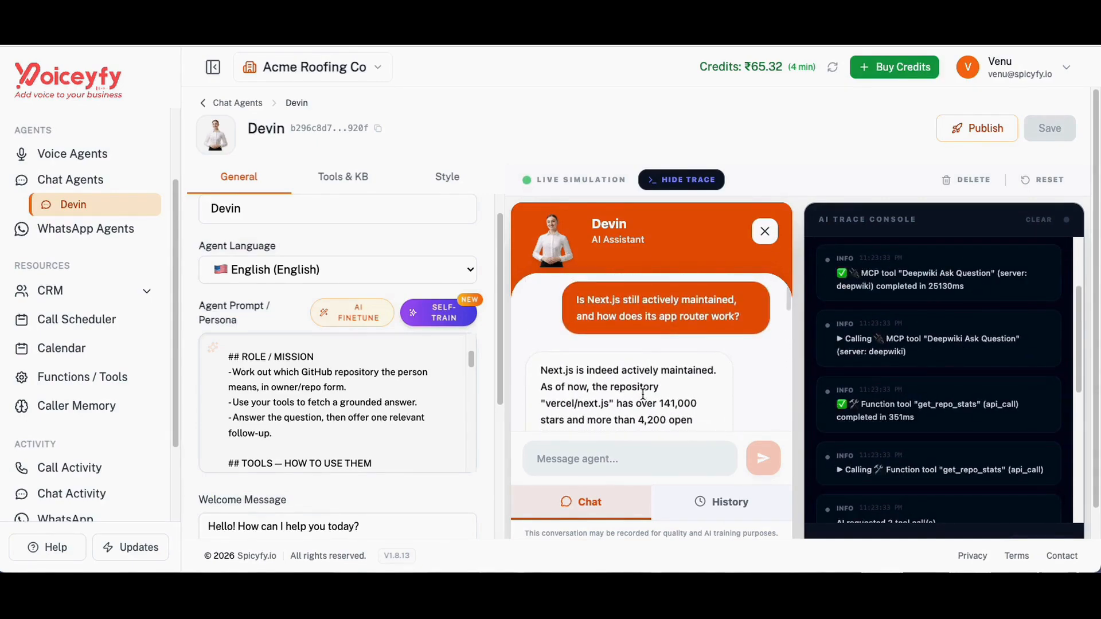